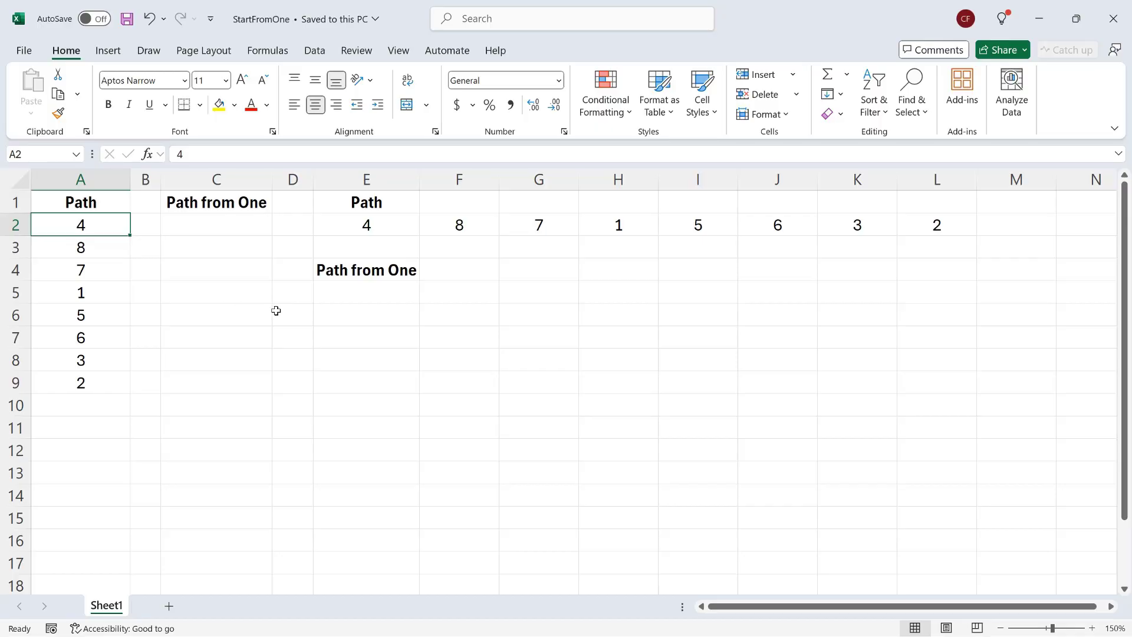
{"action": "left_click", "coordinate": [340, 222]}
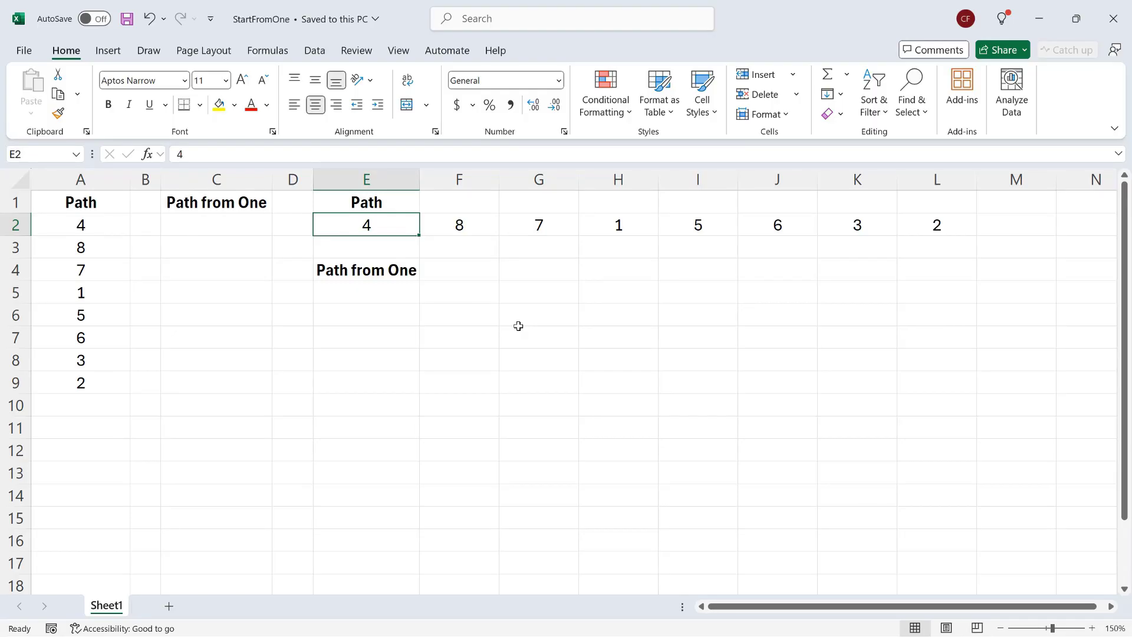
{"action": "left_click", "coordinate": [89, 293]}
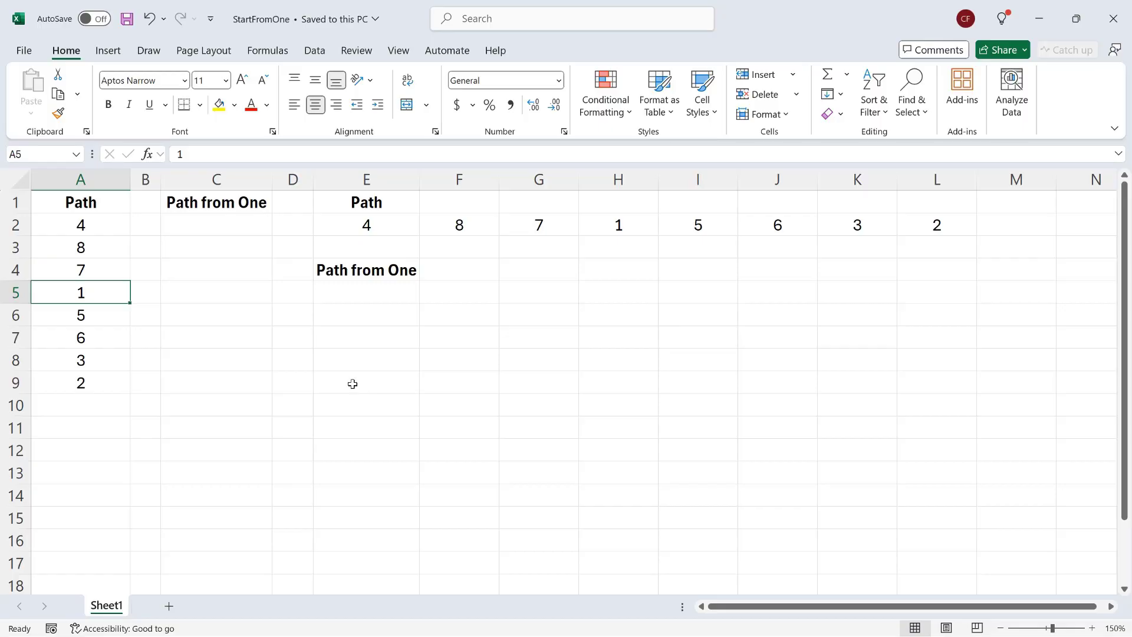
{"action": "left_click", "coordinate": [108, 317]}
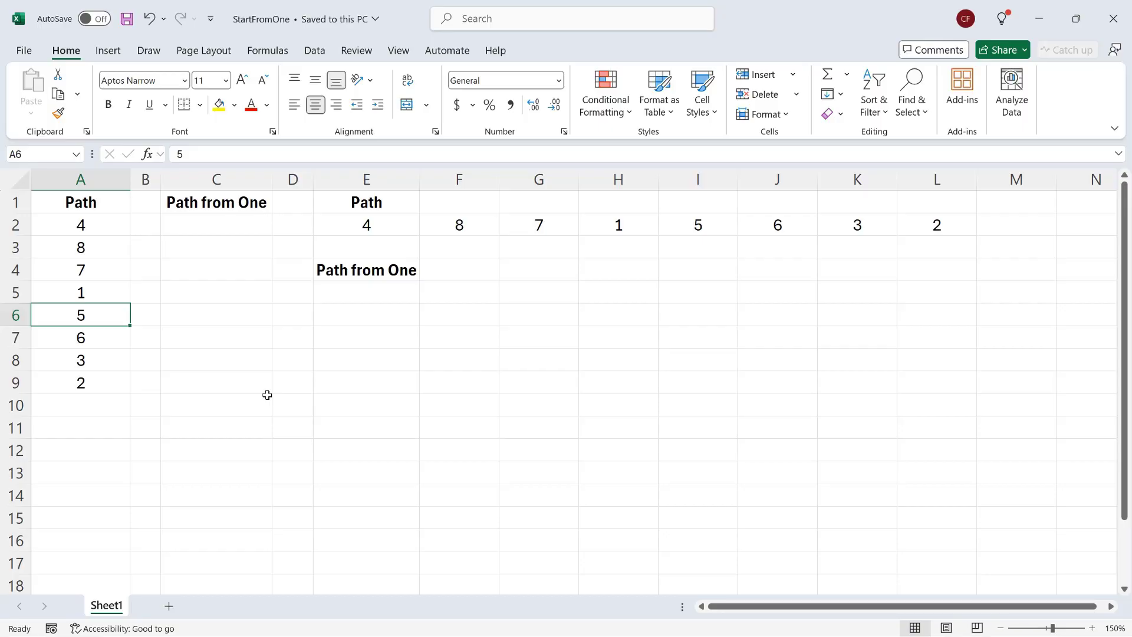
{"action": "left_click", "coordinate": [218, 223]}
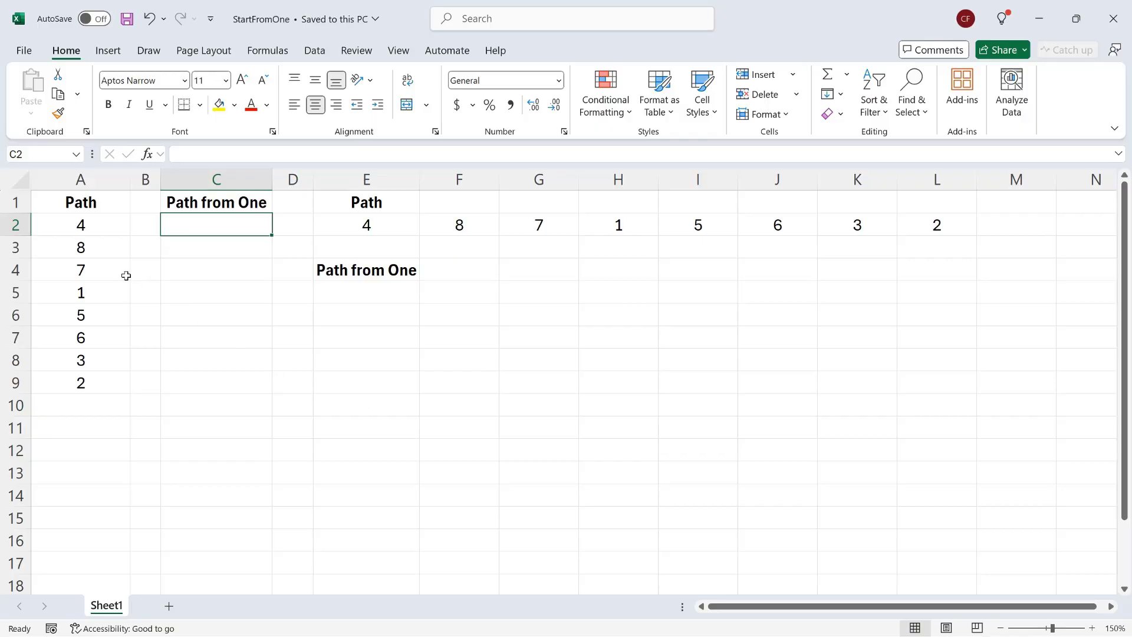
{"action": "left_click", "coordinate": [117, 292]}
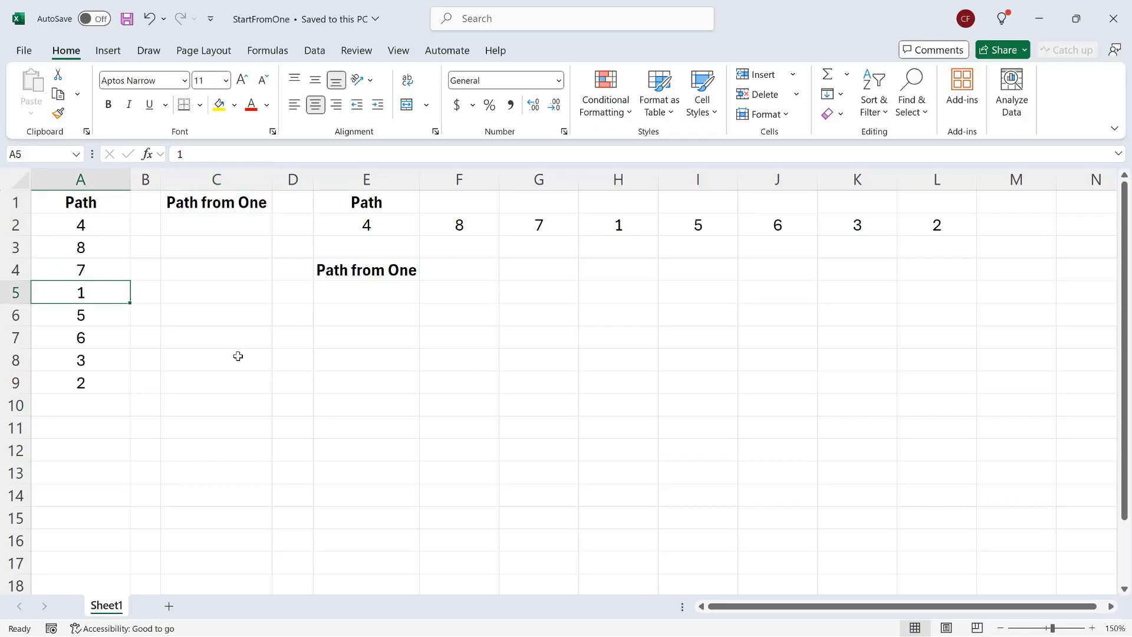
Enter =MATCH(1,A2:A9,0) in C2 to find the exact position of 1 in the vertical path
{"action": "left_click", "coordinate": [232, 231]}
{"action": "type", "text": "=mat"}
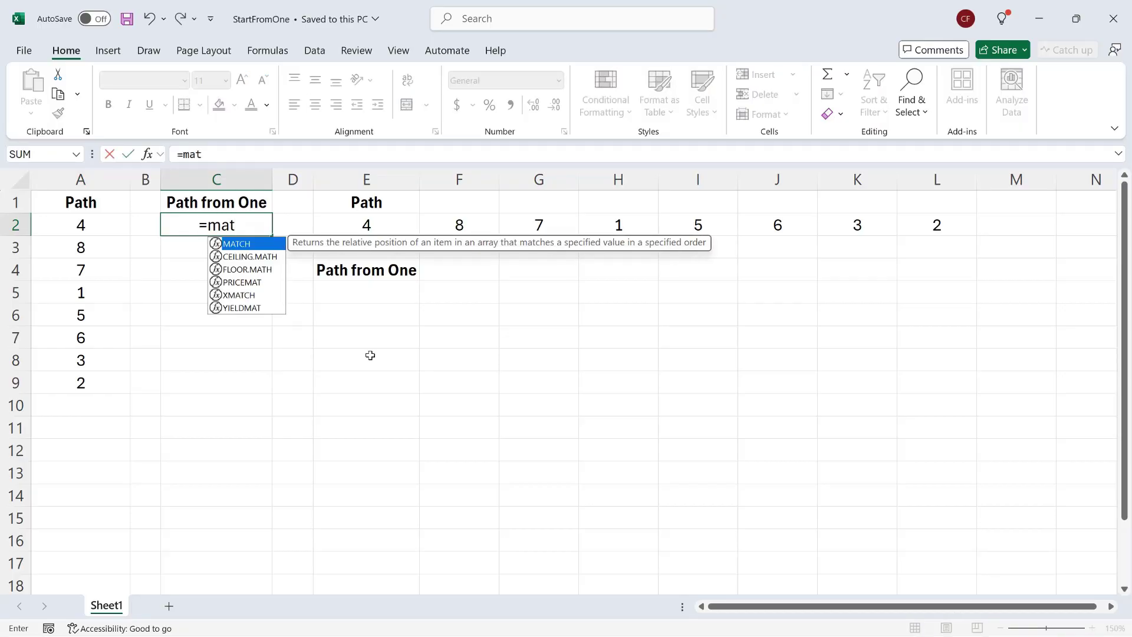
{"action": "key", "text": "Tab"}
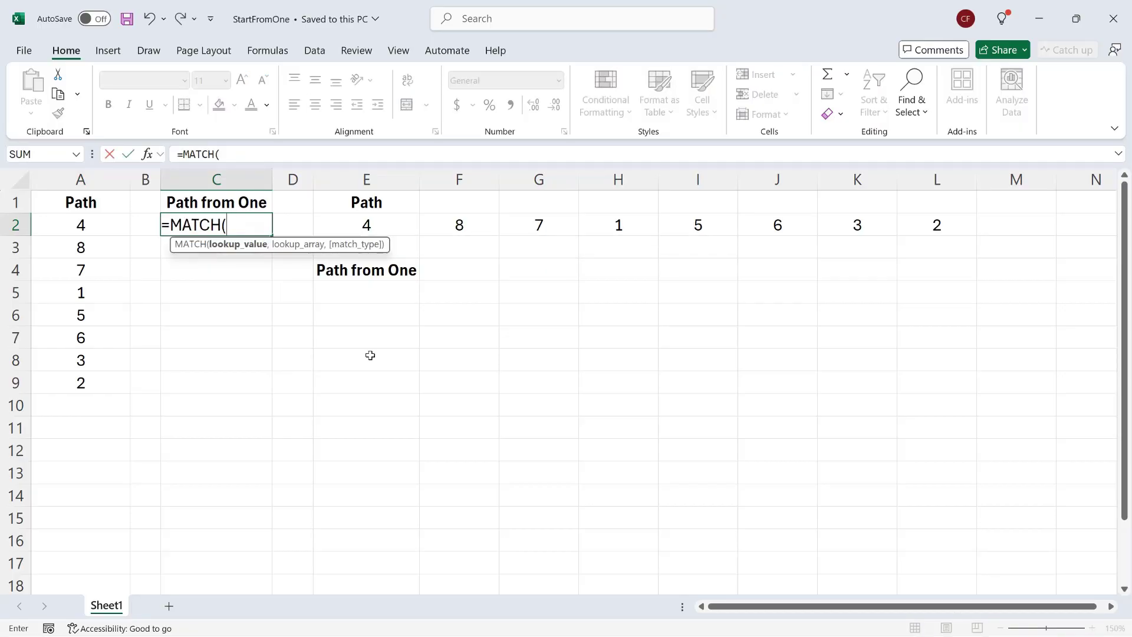
{"action": "type", "text": "1,"}
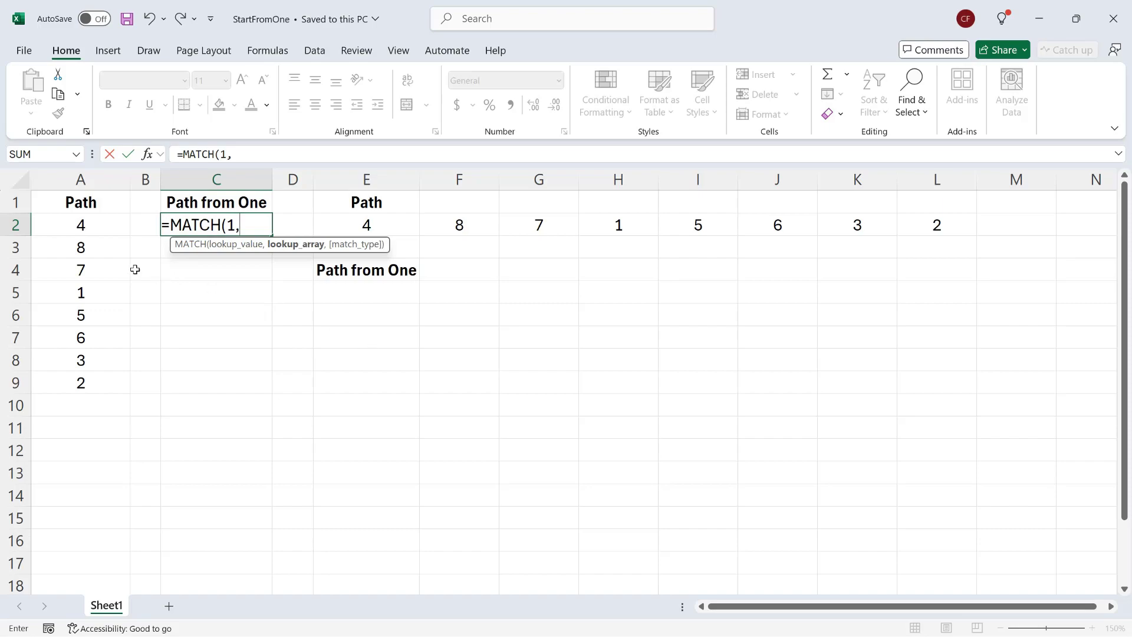
{"action": "left_click_drag", "start_coordinate": [88, 221], "coordinate": [67, 385]}
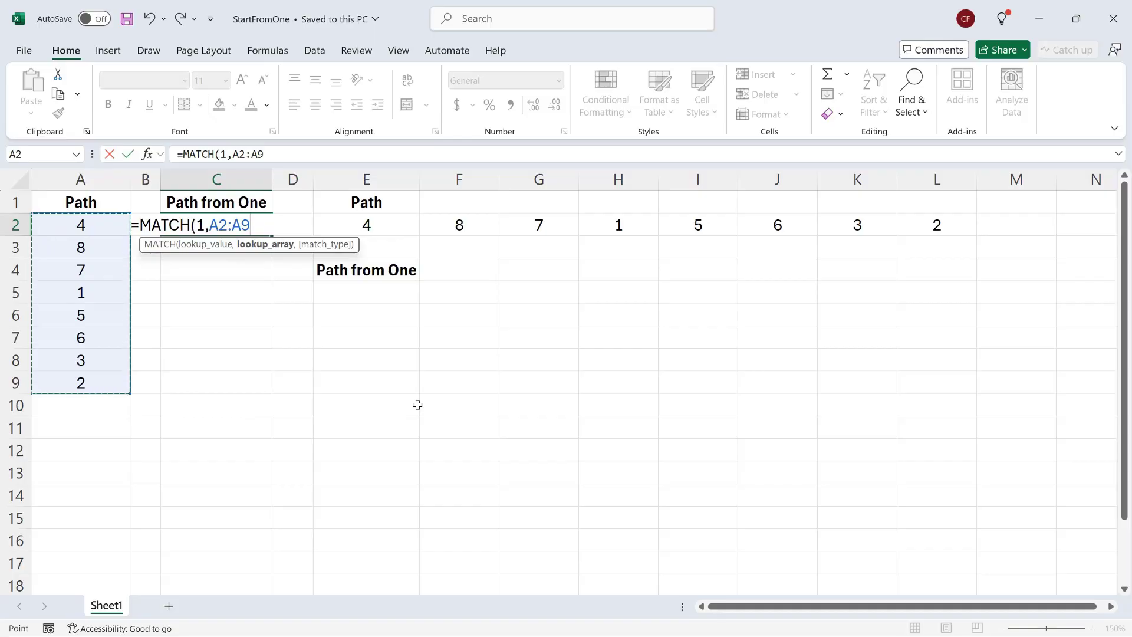
{"action": "type", "text": ","}
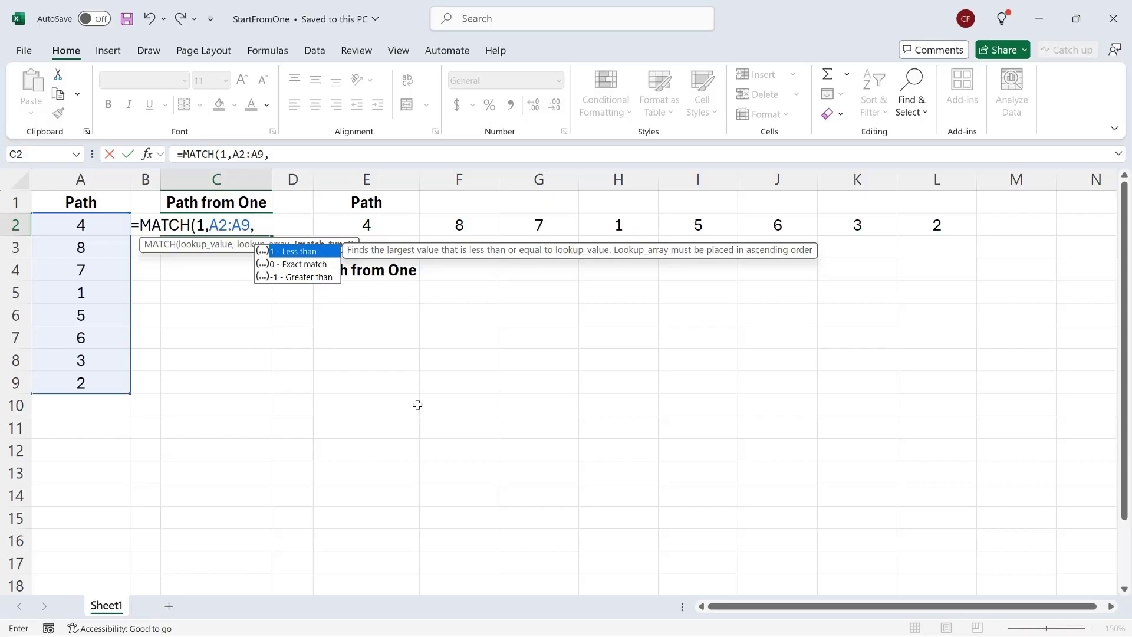
{"action": "type", "text": "0)"}
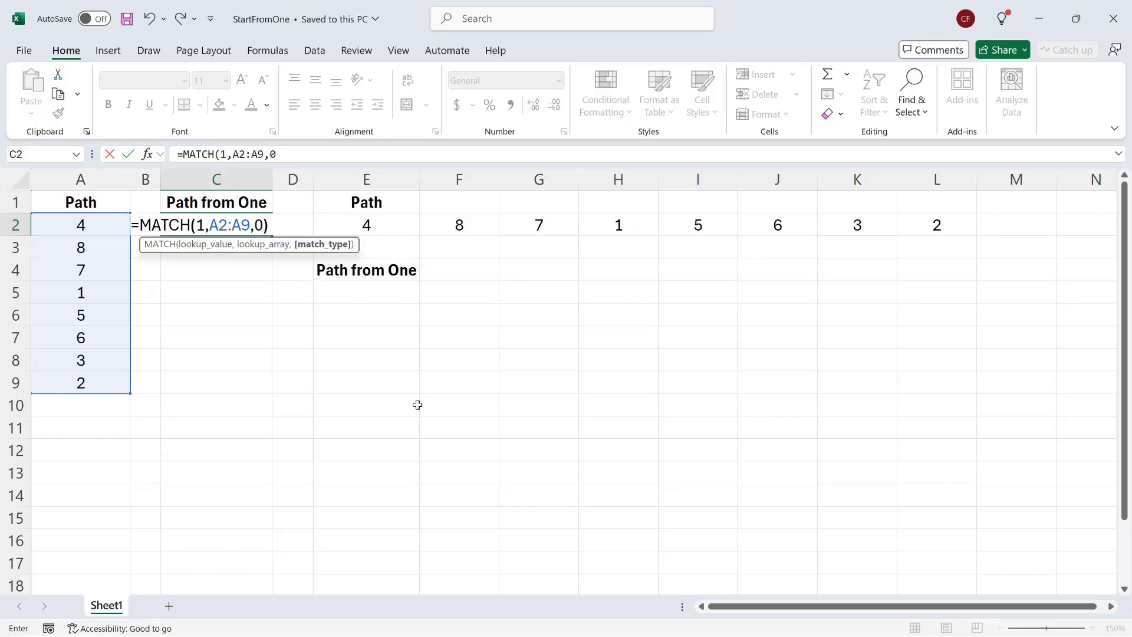
{"action": "key", "text": "Return"}
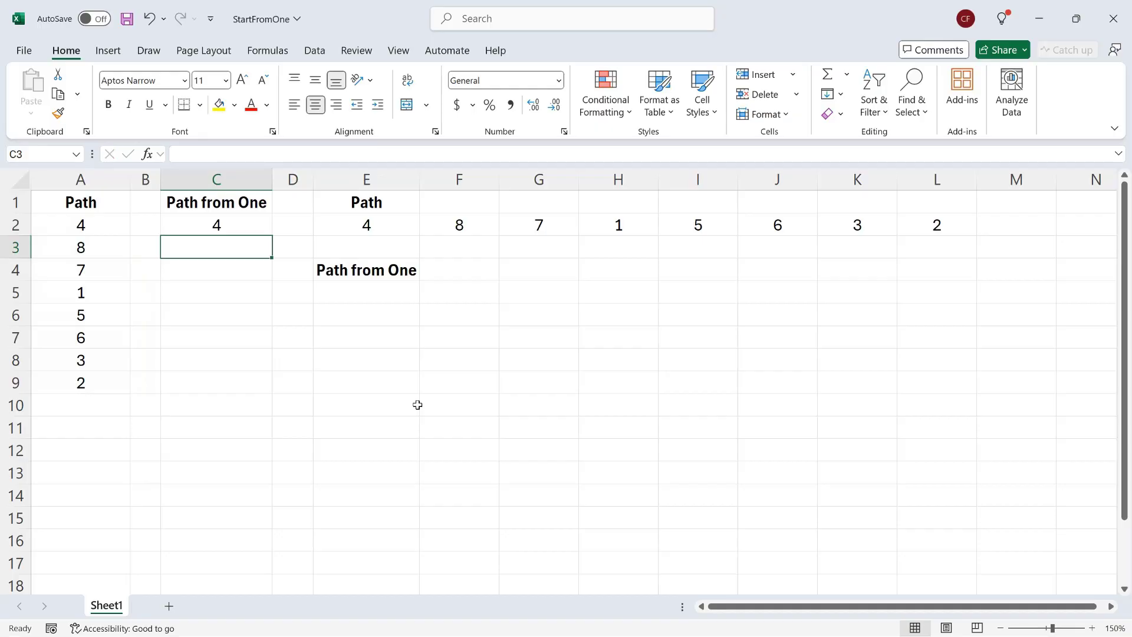
{"action": "left_click", "coordinate": [87, 221]}
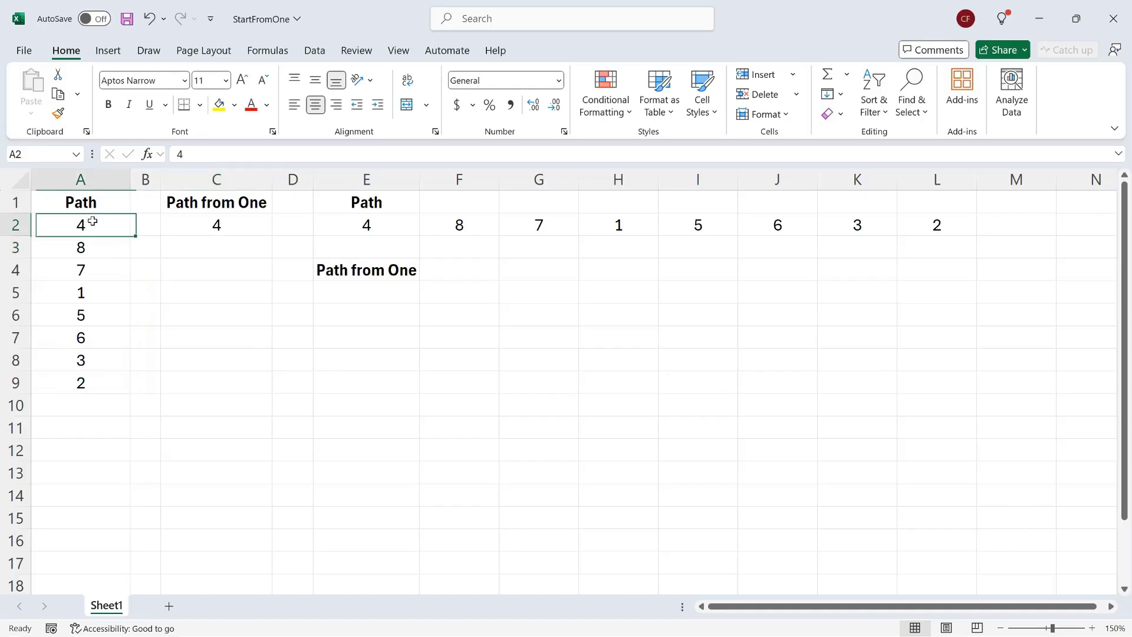
{"action": "key", "text": "Down"}
{"action": "key", "text": "Down"}
{"action": "key", "text": "Down"}
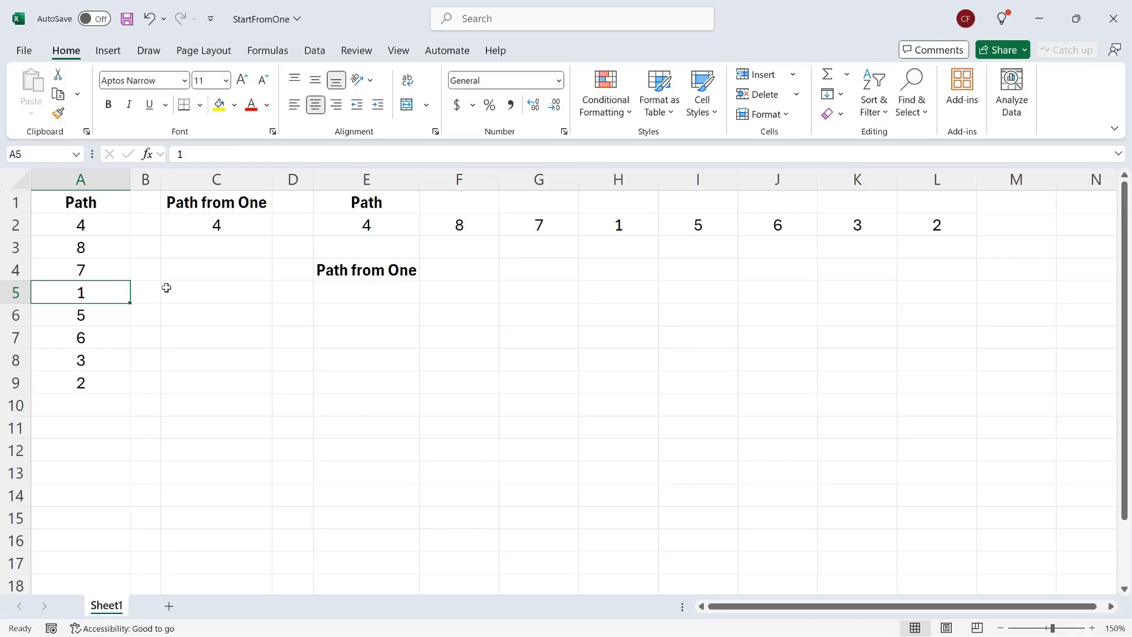
Wrap the MATCH formula in C2 in TAKE so that it reads =TAKE(A2:A9,MATCH(1,A2:A9,0)-9)
{"action": "left_click", "coordinate": [194, 225]}
{"action": "double_click", "coordinate": [196, 224]}
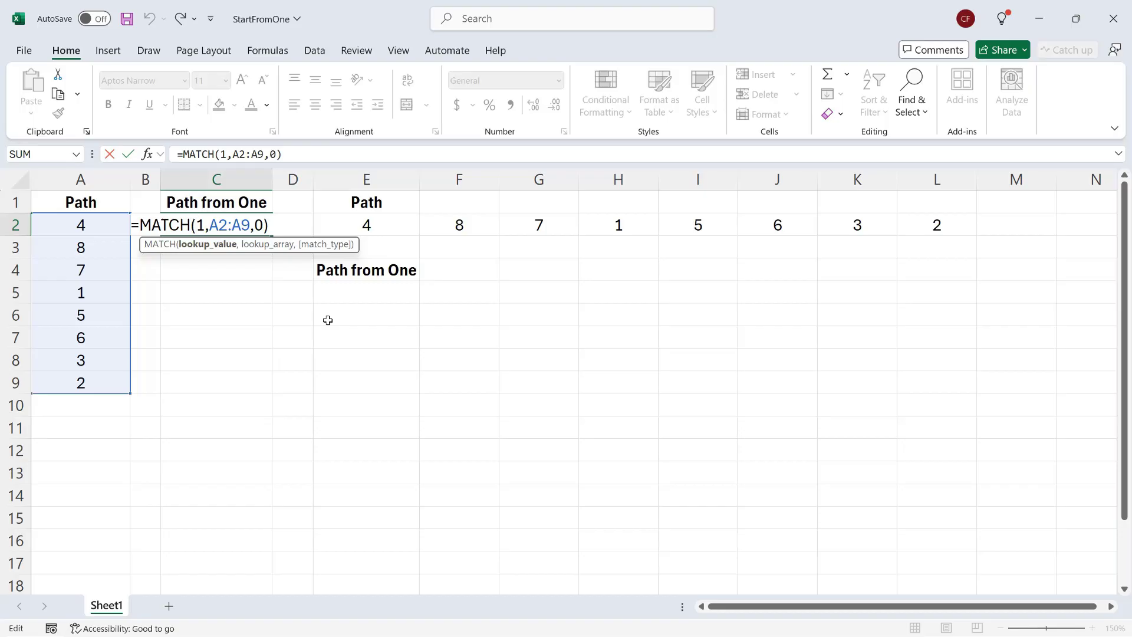
{"action": "left_click", "coordinate": [145, 228]}
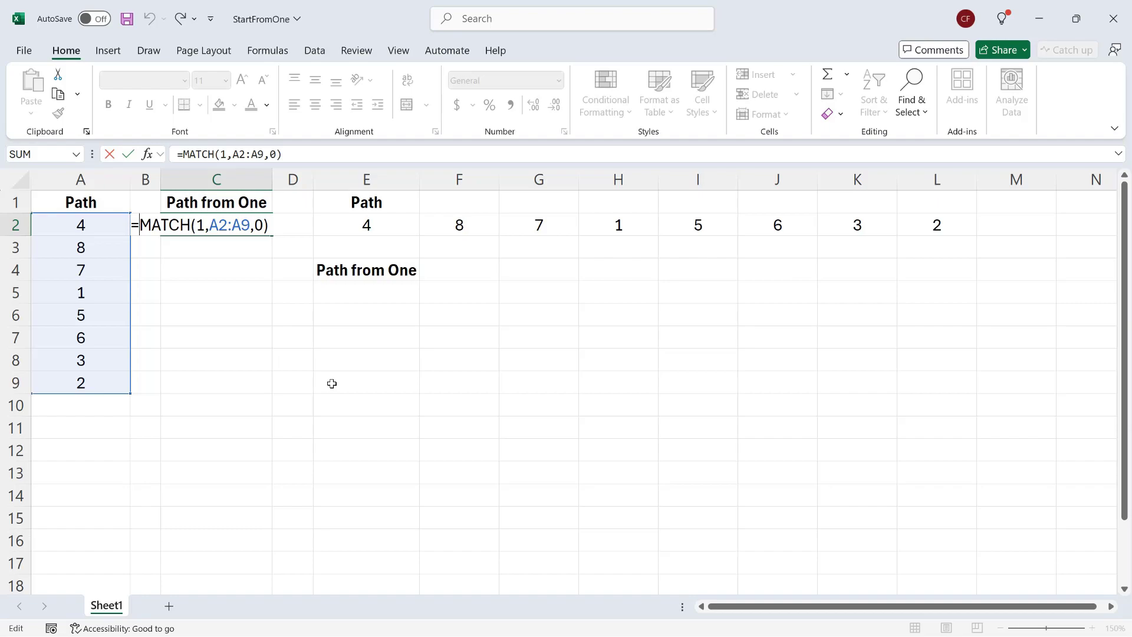
{"action": "type", "text": "Take"}
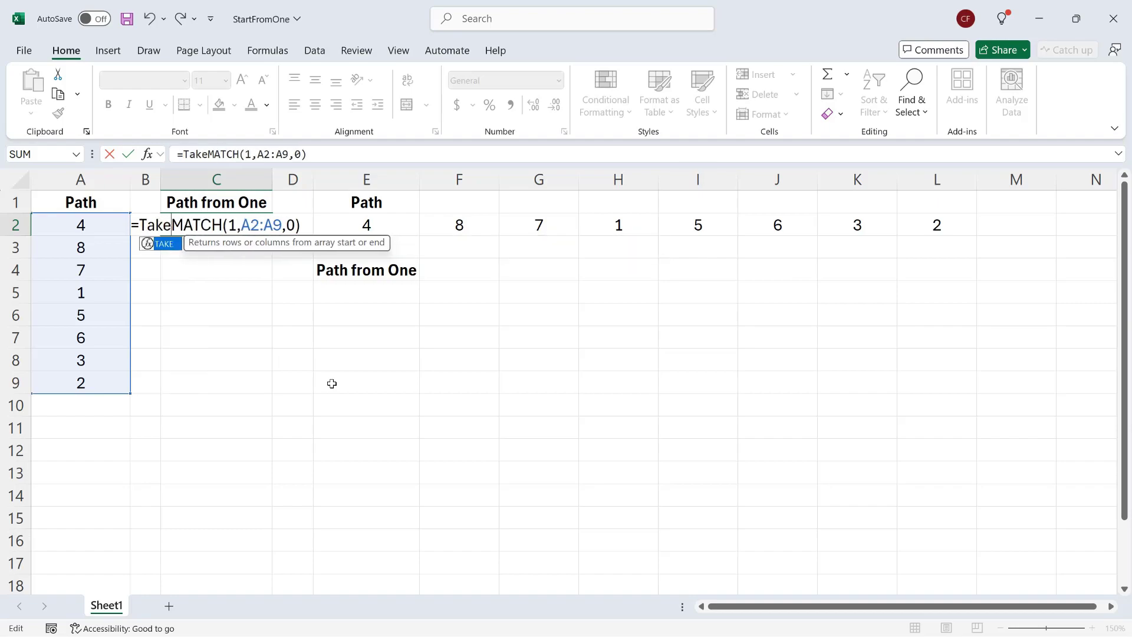
{"action": "key", "text": "Tab"}
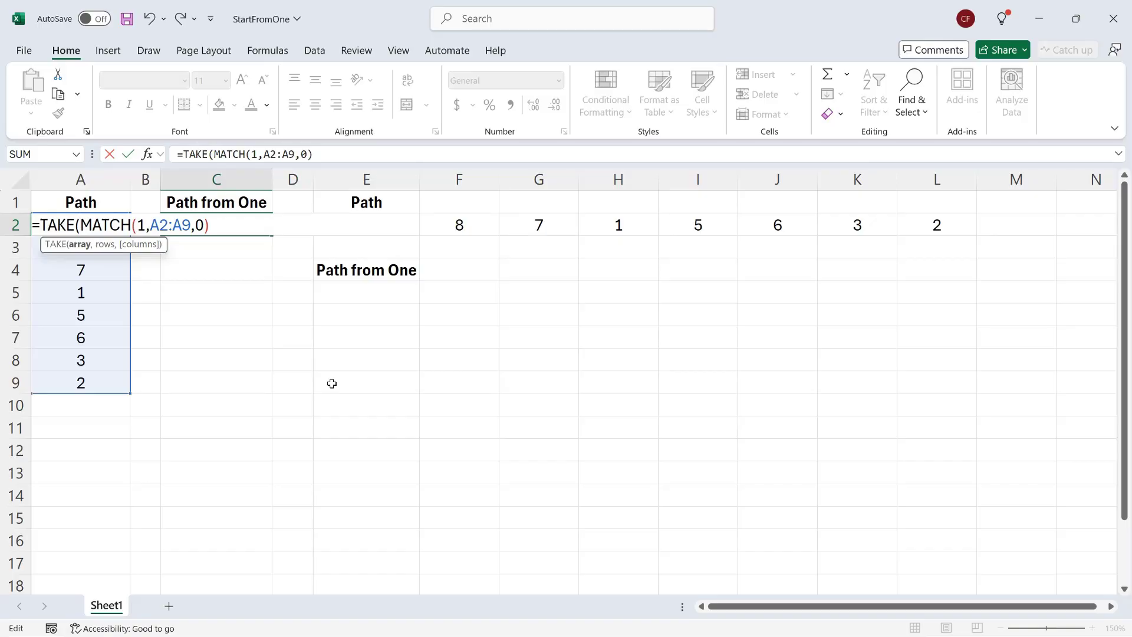
{"action": "type", "text": "a2:a9"}
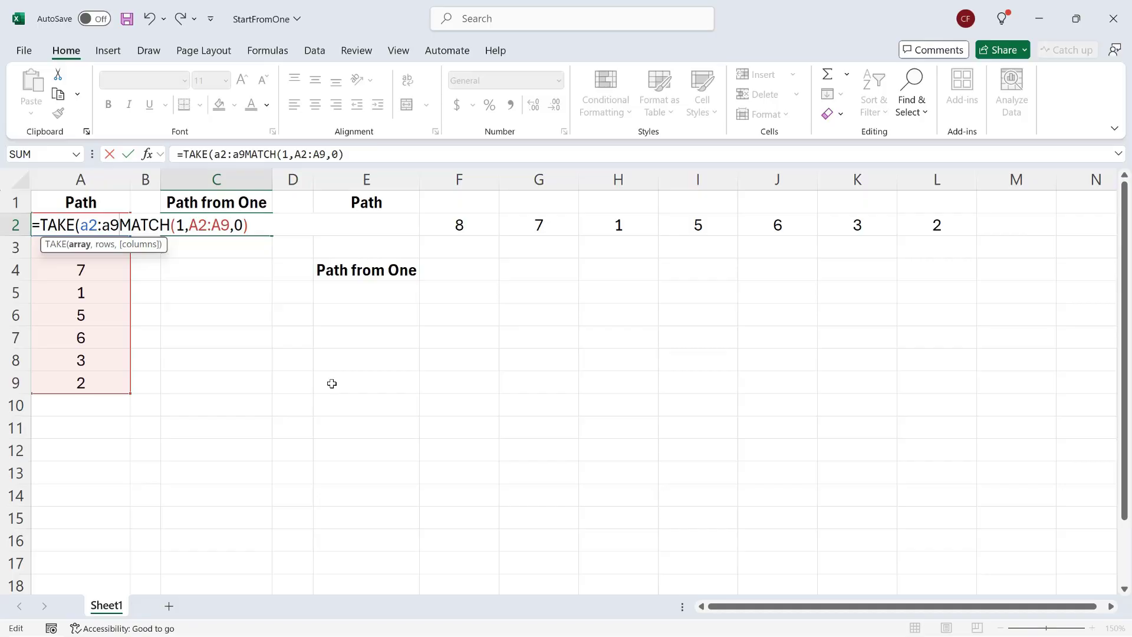
{"action": "type", "text": ","}
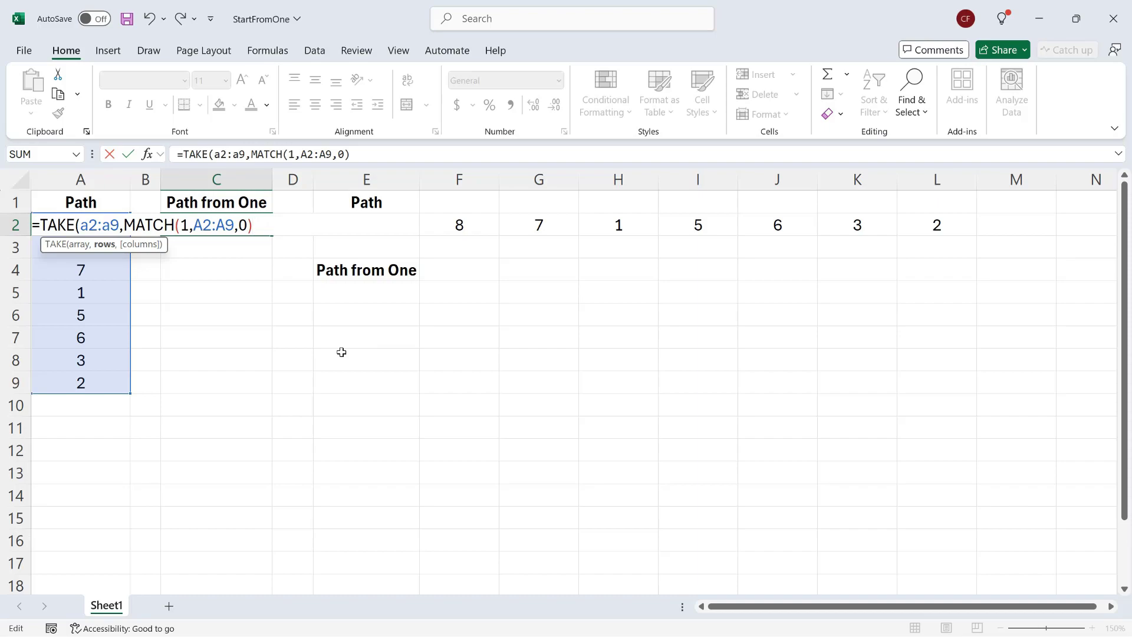
{"action": "type", "text": "-"}
{"action": "type", "text": "9)"}
{"action": "key", "text": "Return"}
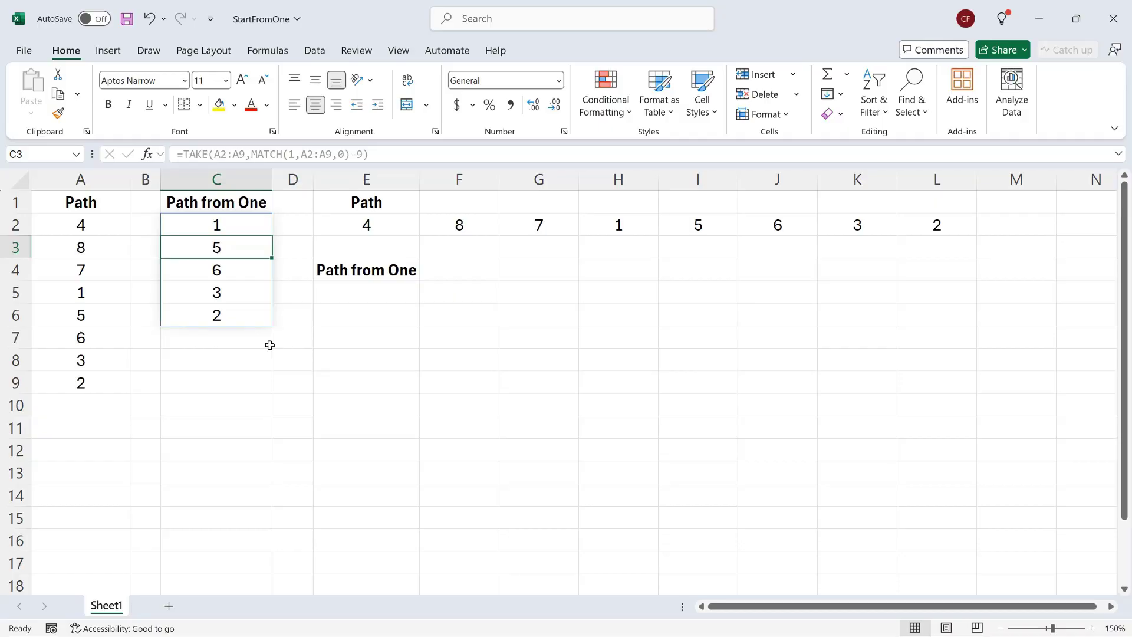
Enter =TAKE(A2:A9,MATCH(1,A2:A9,0)-1) in C7 to return the path values that precede 1
{"action": "left_click", "coordinate": [256, 343]}
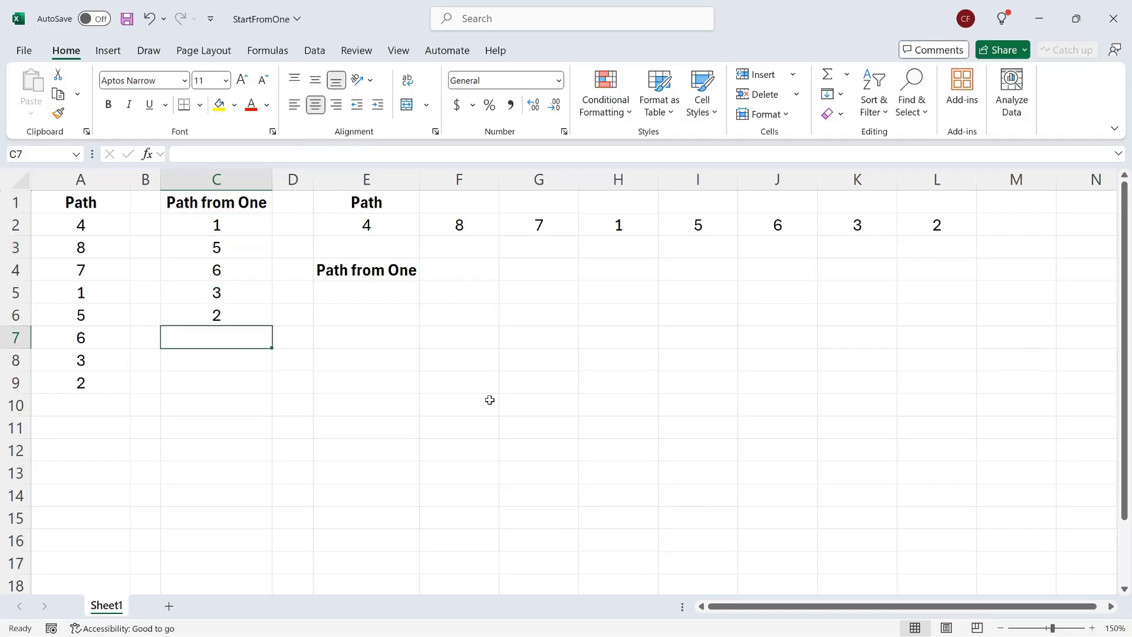
{"action": "type", "text": "="}
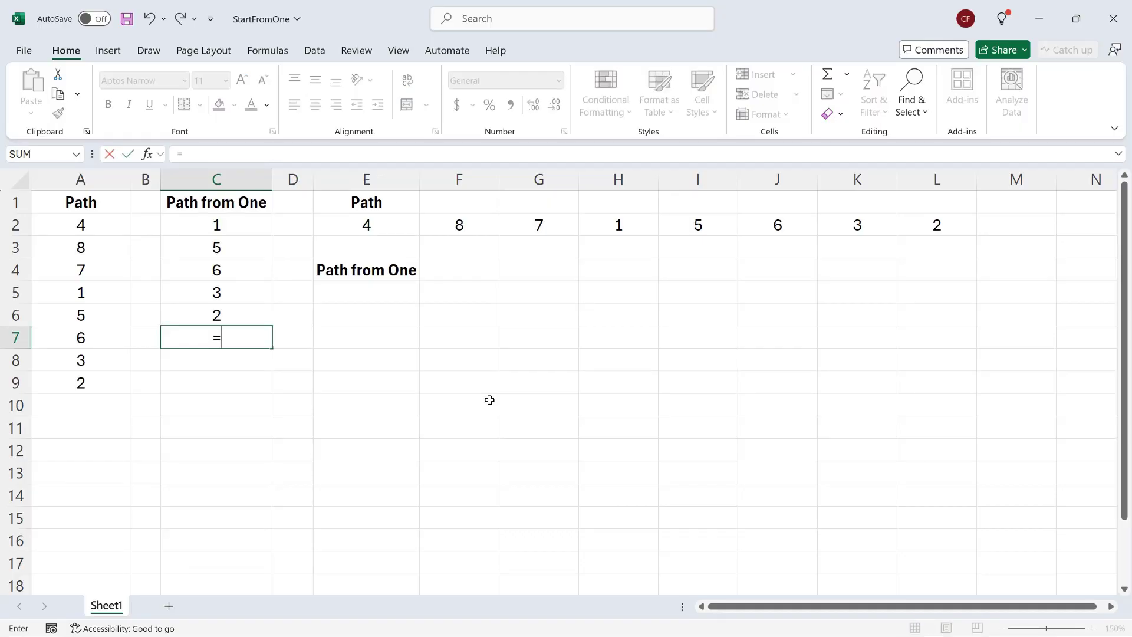
{"action": "type", "text": "take"}
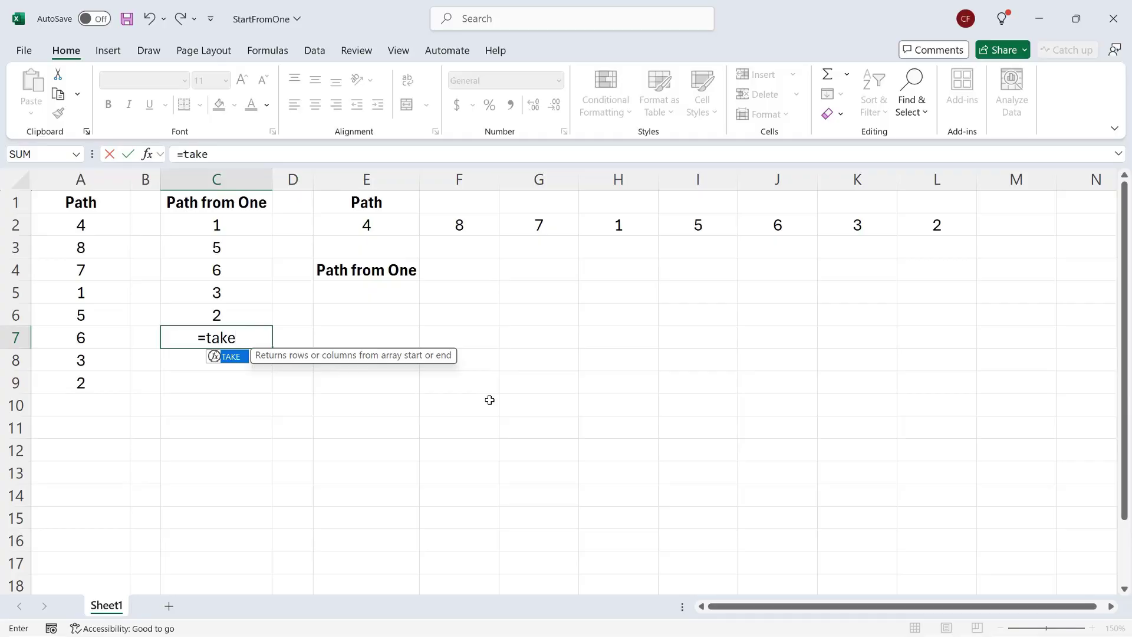
{"action": "key", "text": "Tab"}
{"action": "type", "text": "a"}
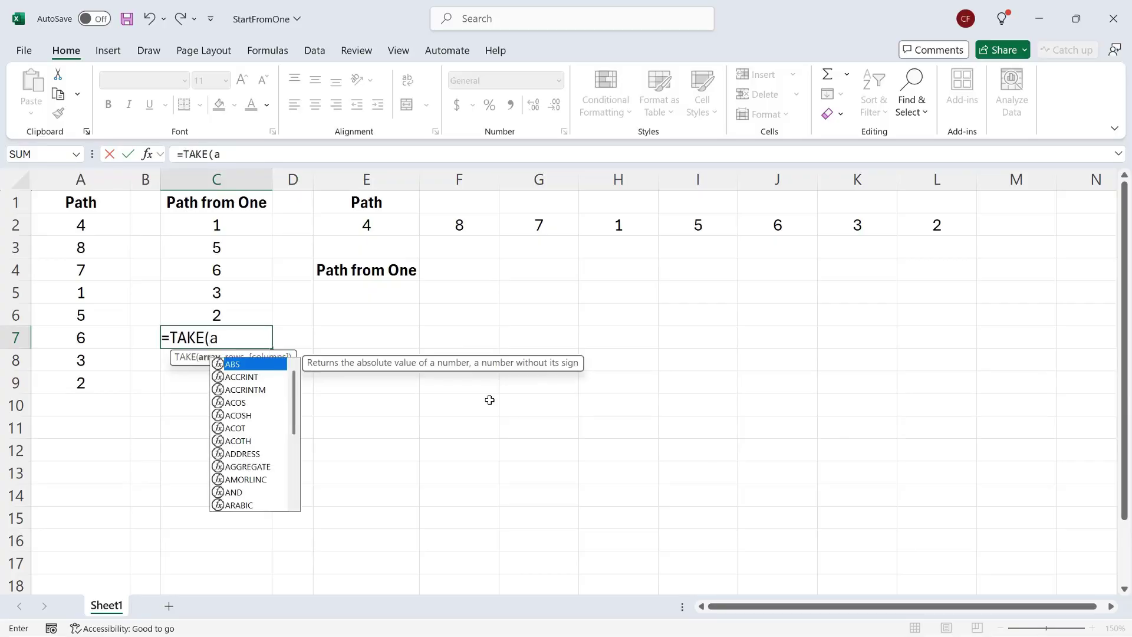
{"action": "type", "text": "2:"}
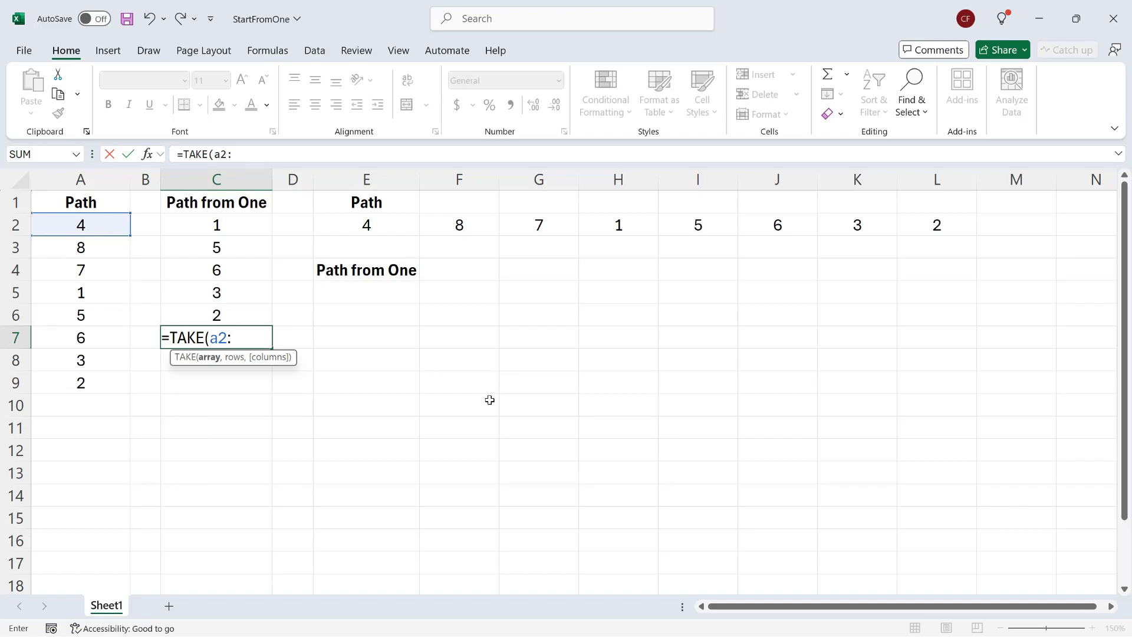
{"action": "type", "text": "a9,"}
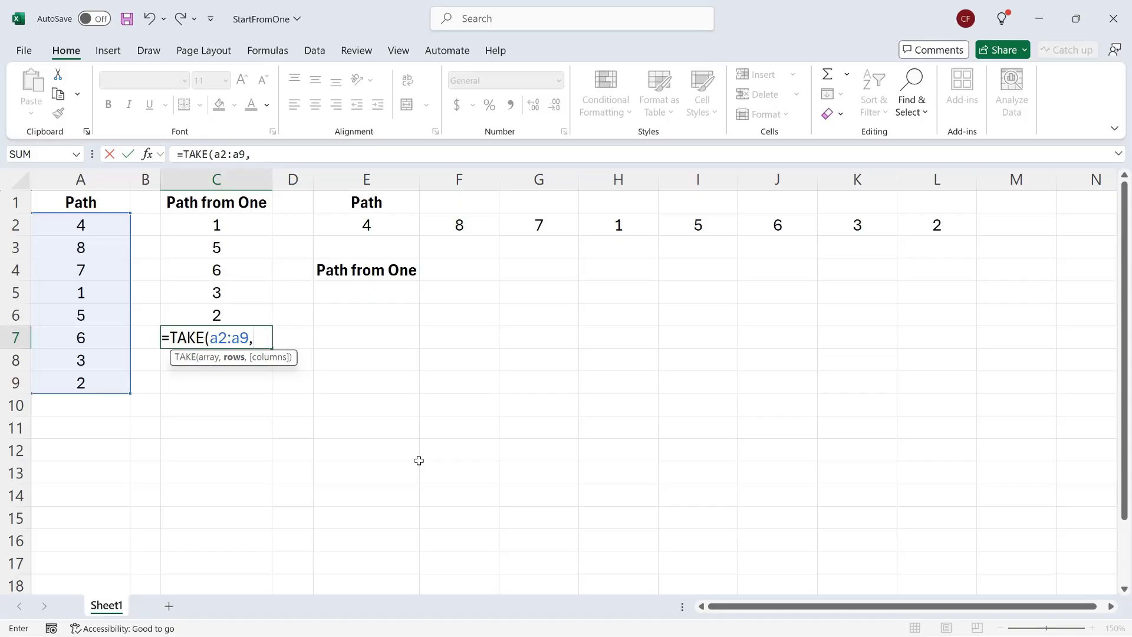
{"action": "type", "text": "mat"}
{"action": "key", "text": "Tab"}
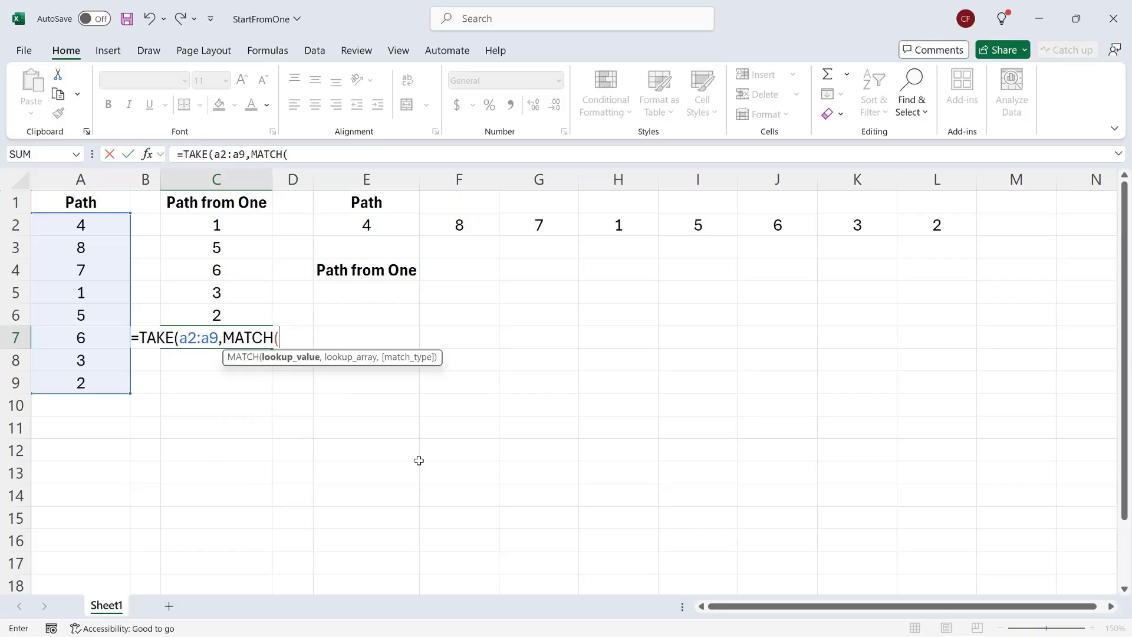
{"action": "type", "text": "1,"}
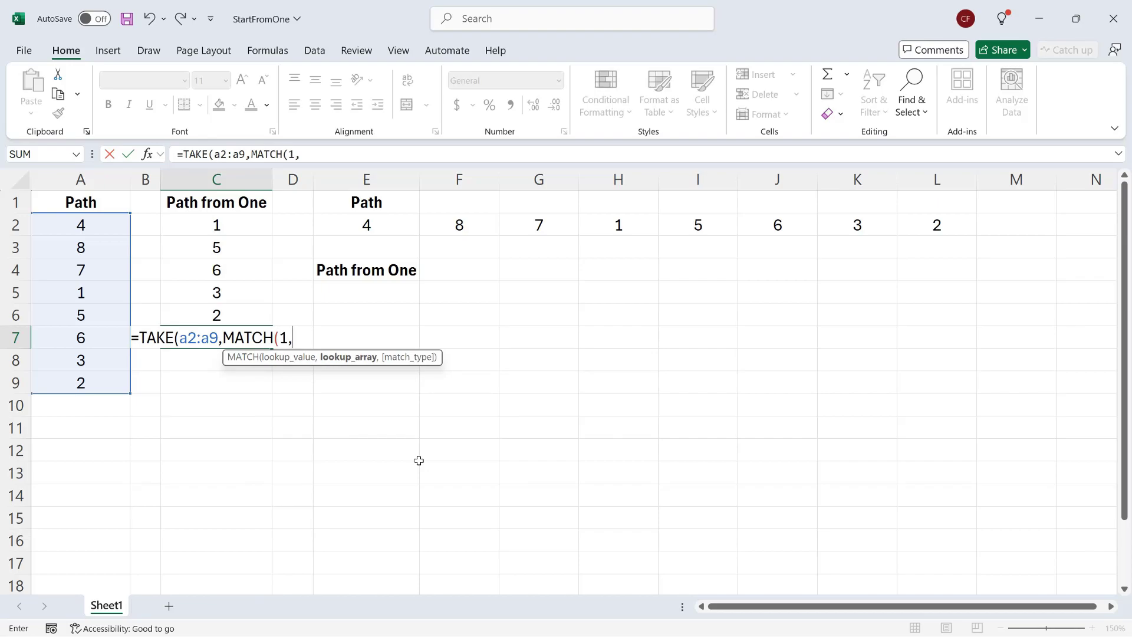
{"action": "type", "text": "a"}
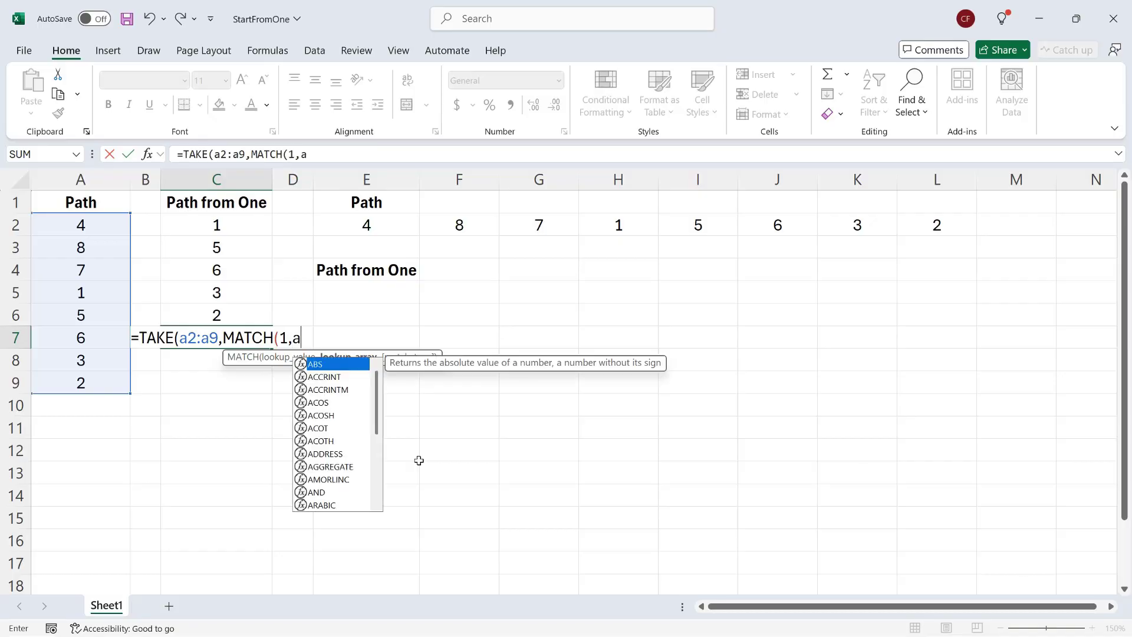
{"action": "type", "text": "2:a9"}
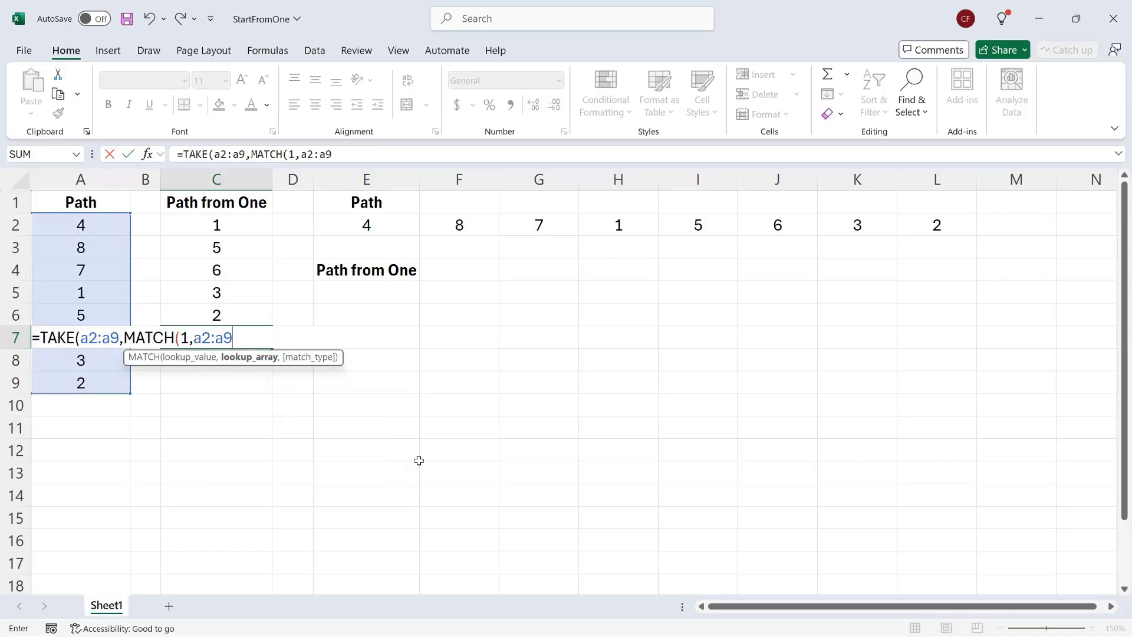
{"action": "type", "text": ",0"}
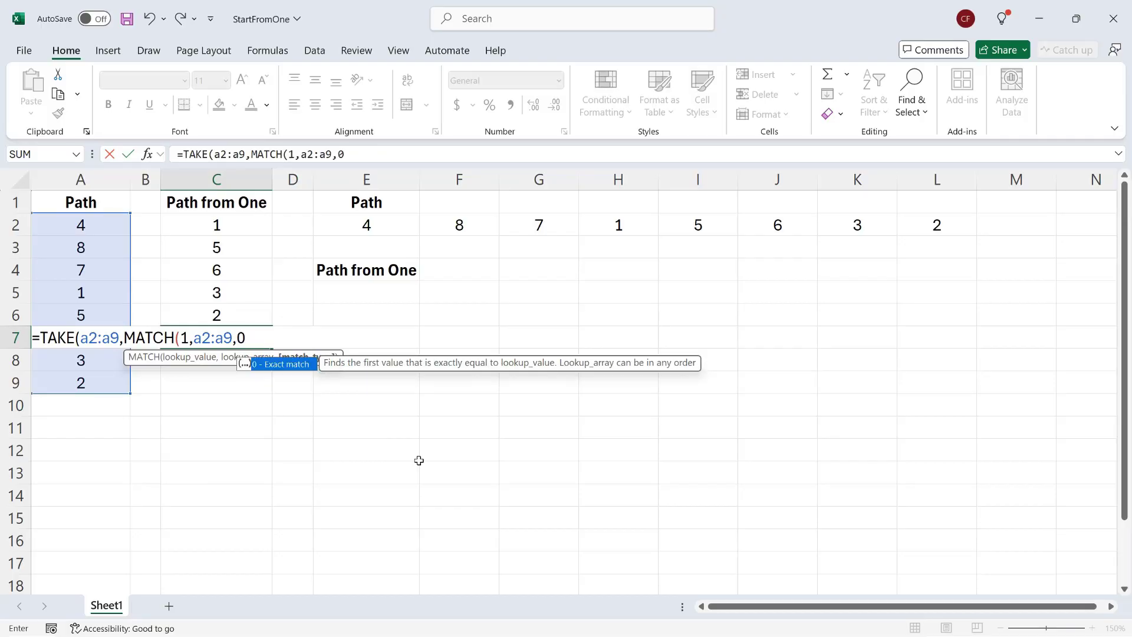
{"action": "type", "text": ")"}
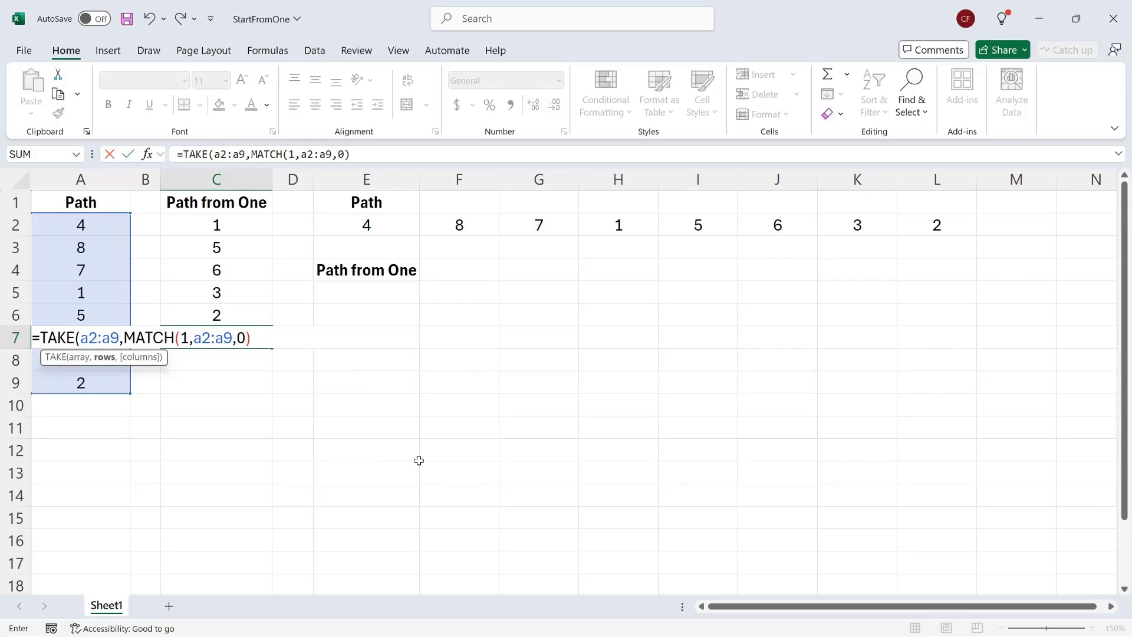
{"action": "type", "text": "-1)"}
{"action": "key", "text": "Return"}
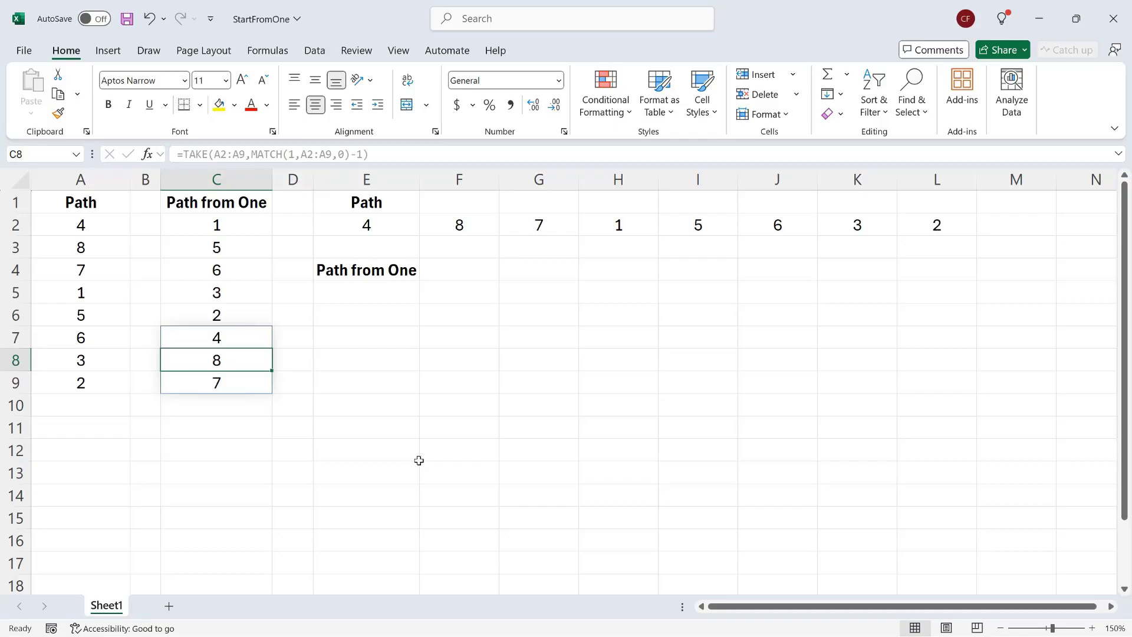
Copy the TAKE formula text from C7, including its equals sign, and clear the contents of C7
{"action": "double_click", "coordinate": [225, 335]}
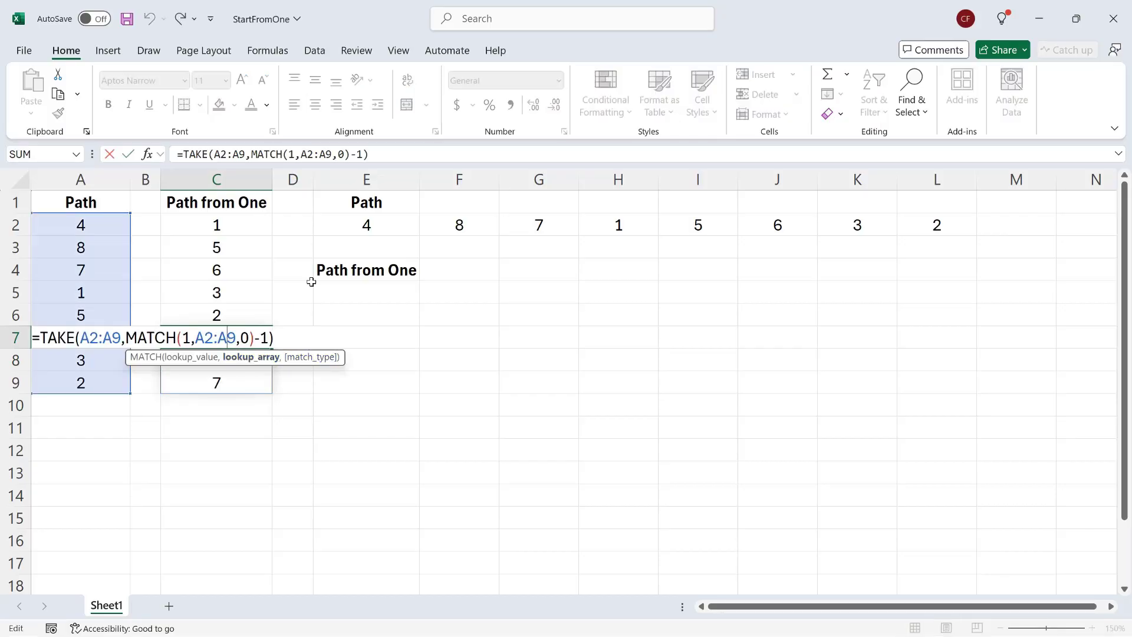
{"action": "left_click_drag", "start_coordinate": [389, 154], "coordinate": [173, 154]}
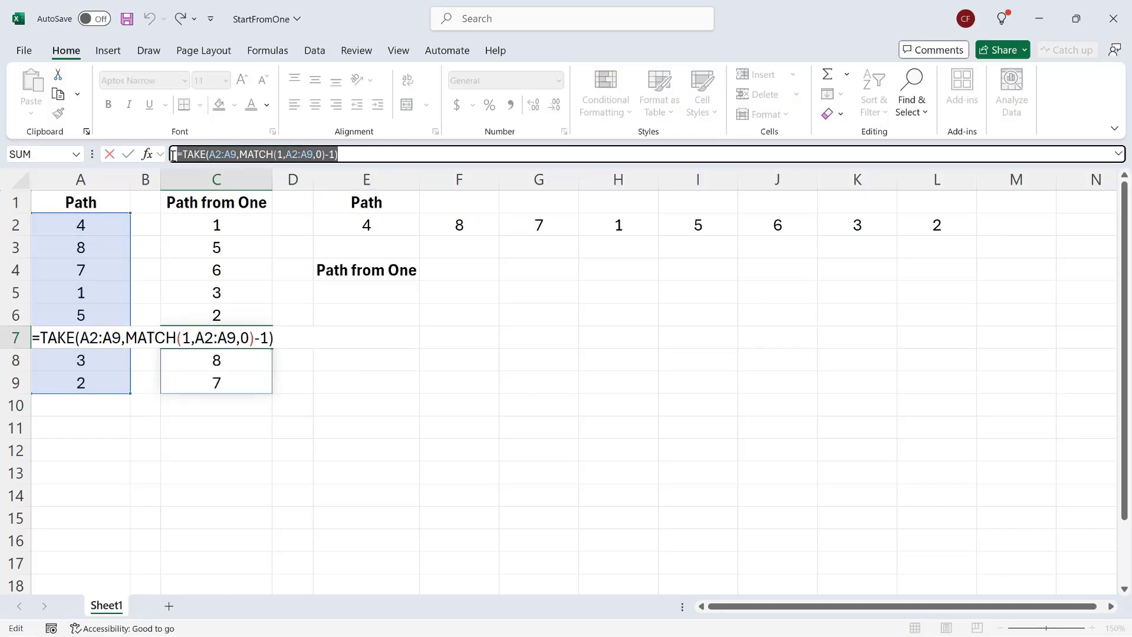
{"action": "key", "text": "ctrl+c"}
{"action": "key", "text": "Escape"}
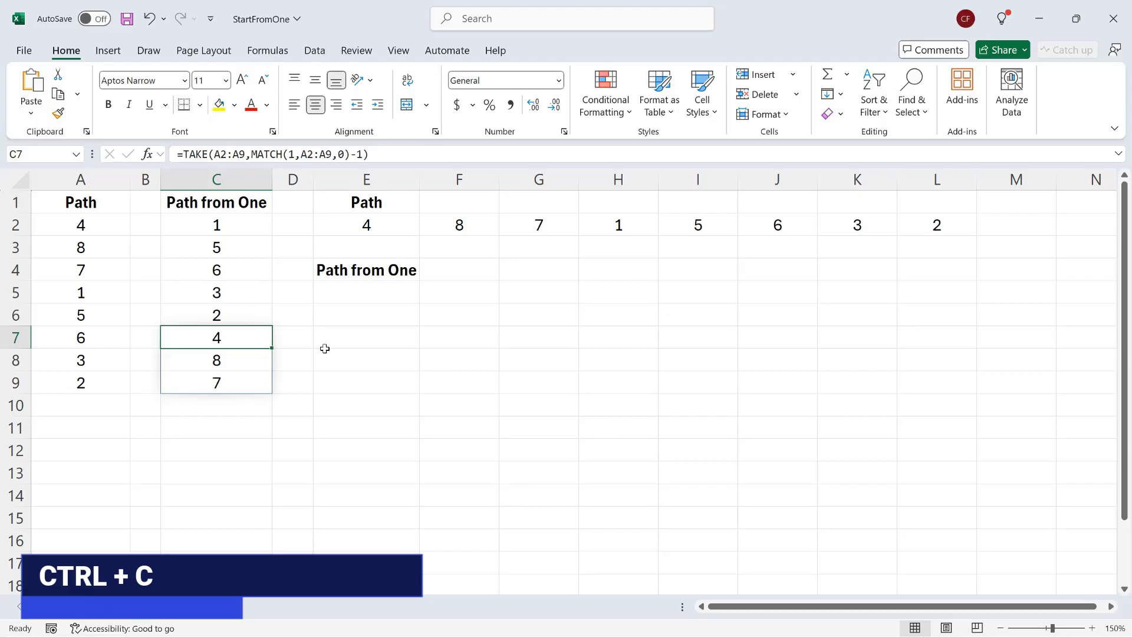
{"action": "key", "text": "Delete"}
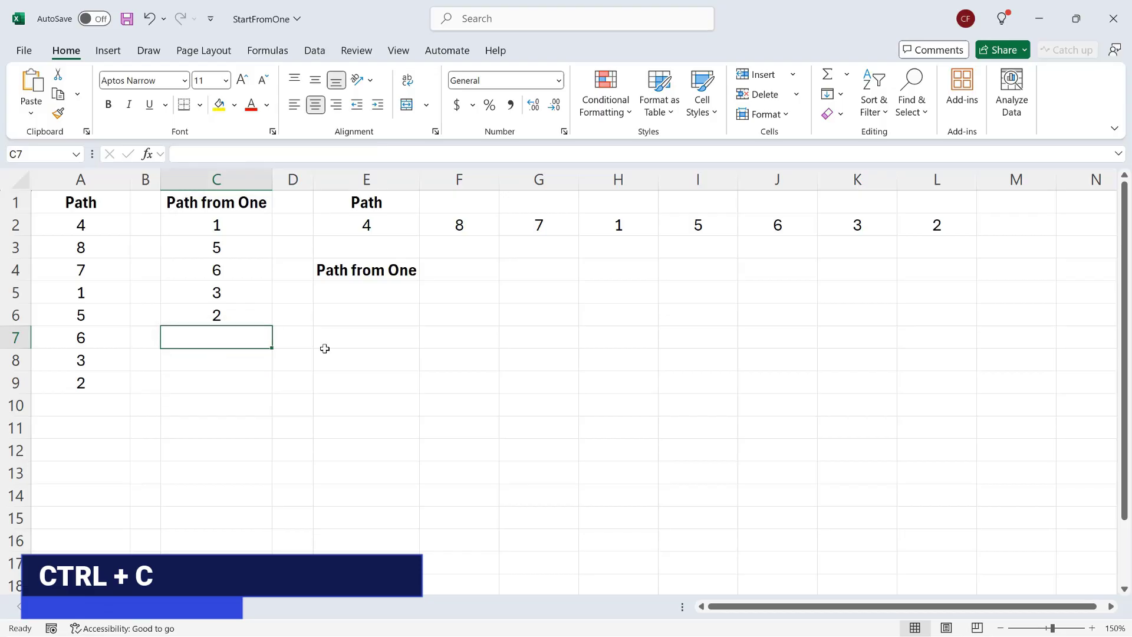
Extend the formula in C2 to =VSTACK(TAKE(A2:A9,MATCH(1,A2:A9,0)-9),TAKE(A2:A9,MATCH(1,A2:A9,0)-1)), reusing the copied TAKE formula as the second array
{"action": "double_click", "coordinate": [245, 224]}
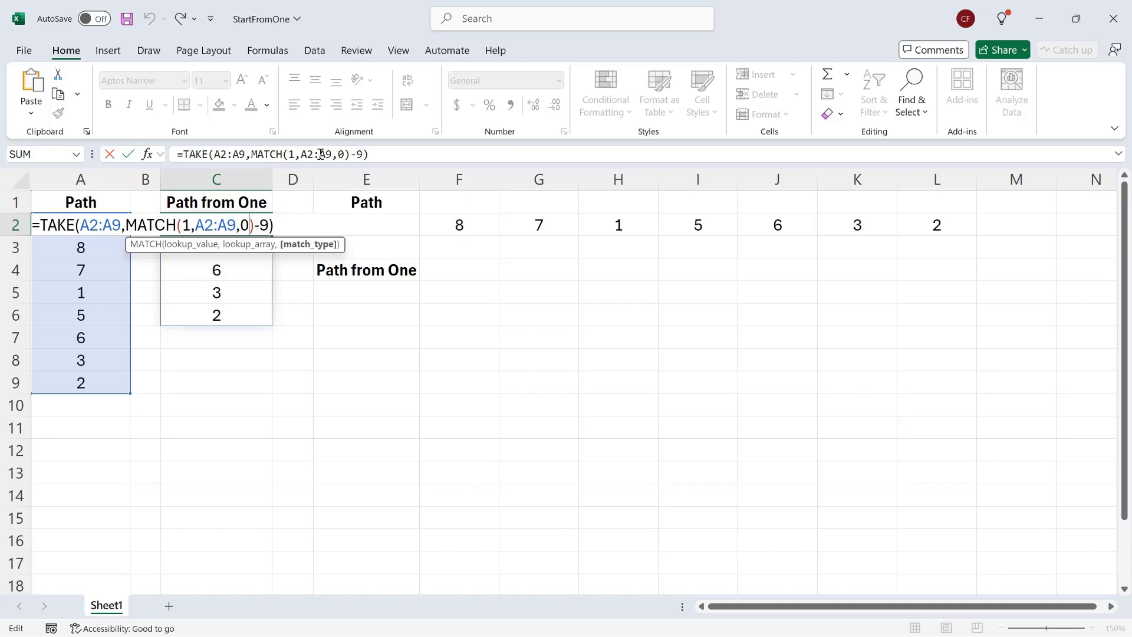
{"action": "left_click", "coordinate": [182, 153]}
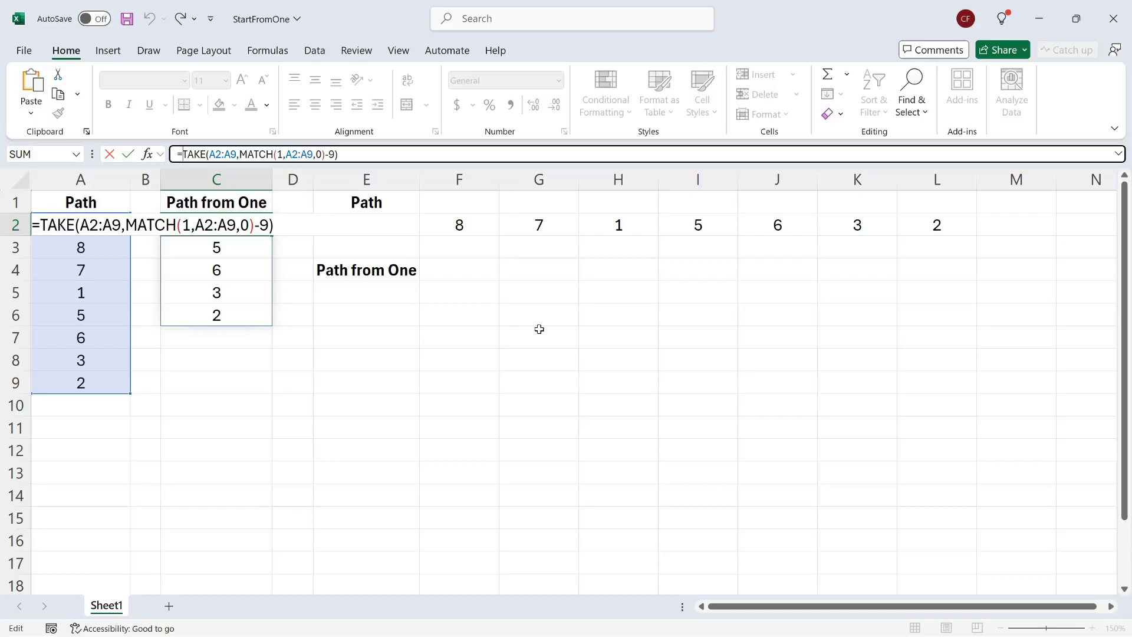
{"action": "type", "text": "VSTACK("}
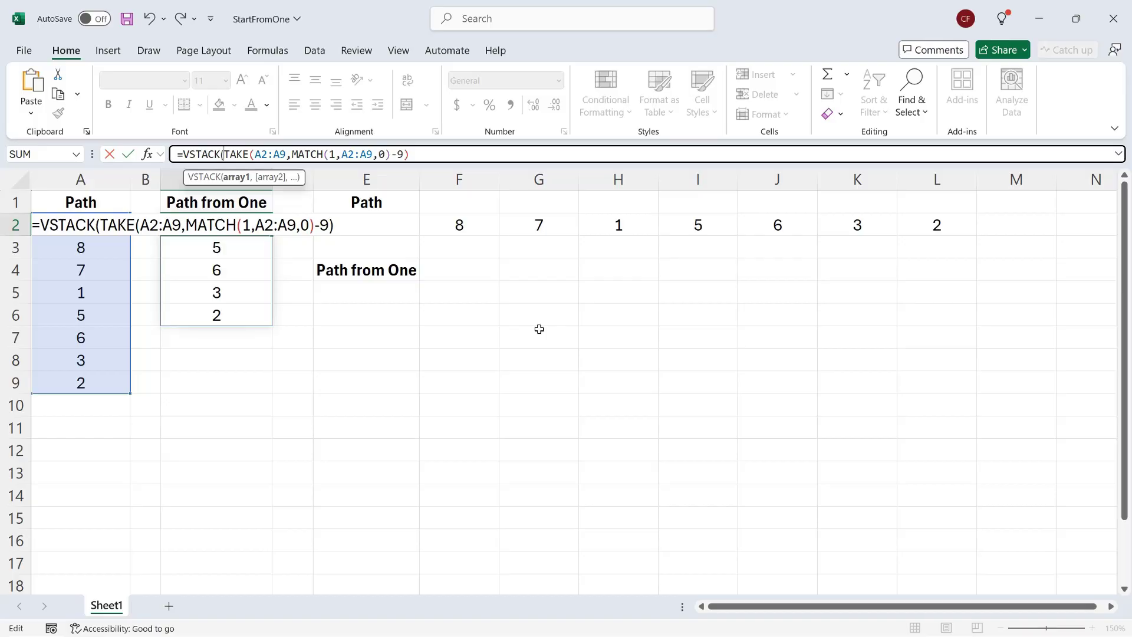
{"action": "key", "text": "End"}
{"action": "type", "text": ","}
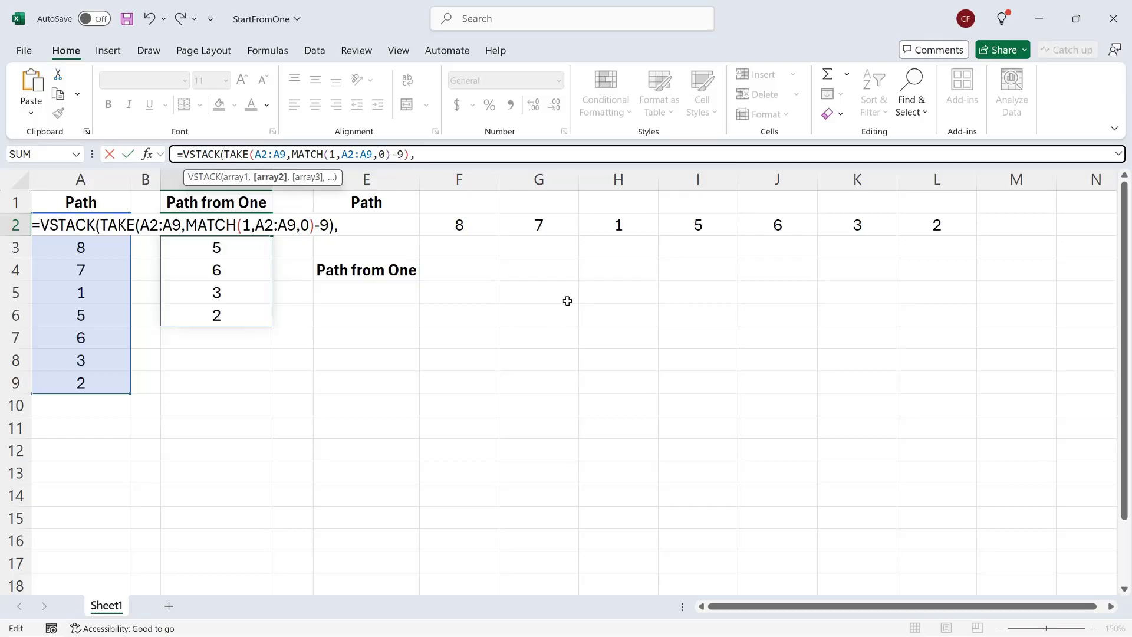
{"action": "key", "text": "ctrl+v"}
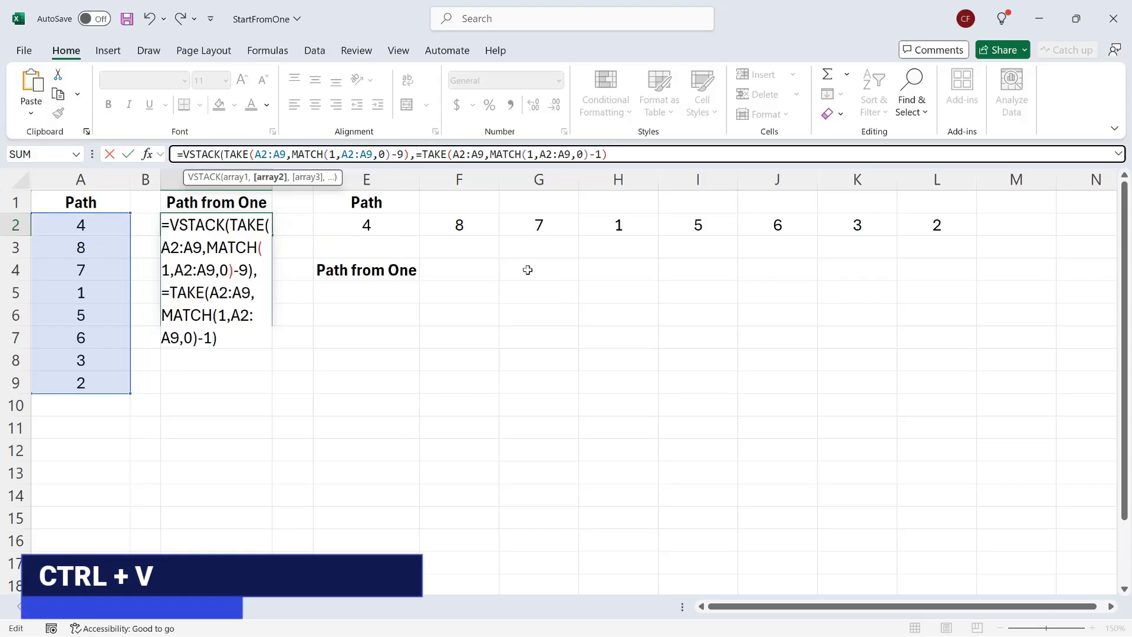
{"action": "left_click", "coordinate": [422, 154]}
{"action": "key", "text": "BackSpace"}
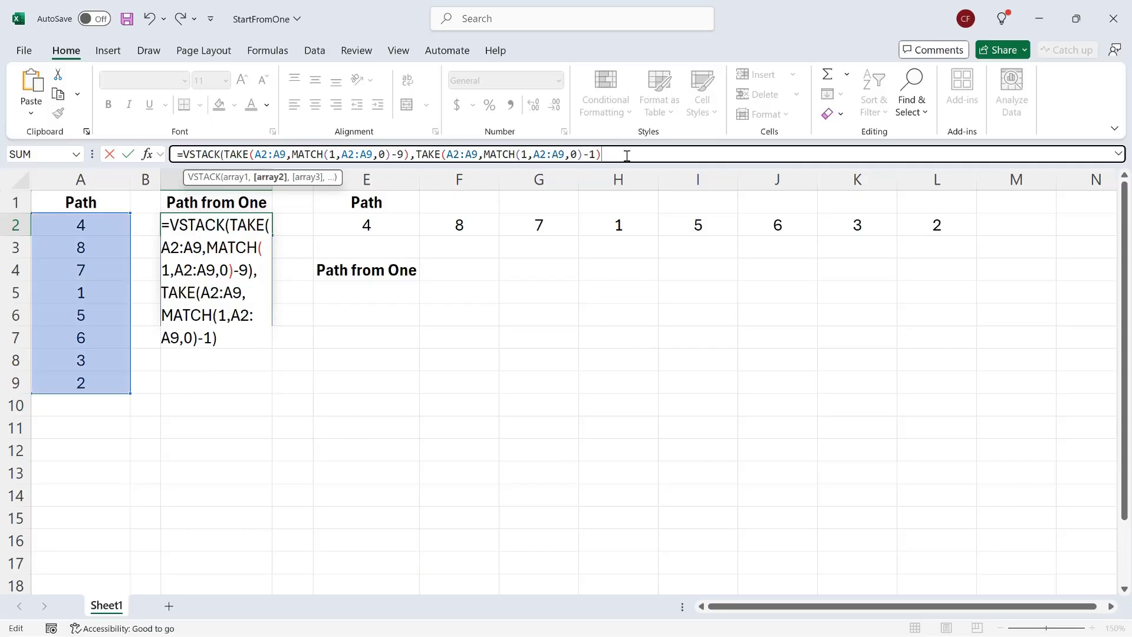
{"action": "type", "text": ")"}
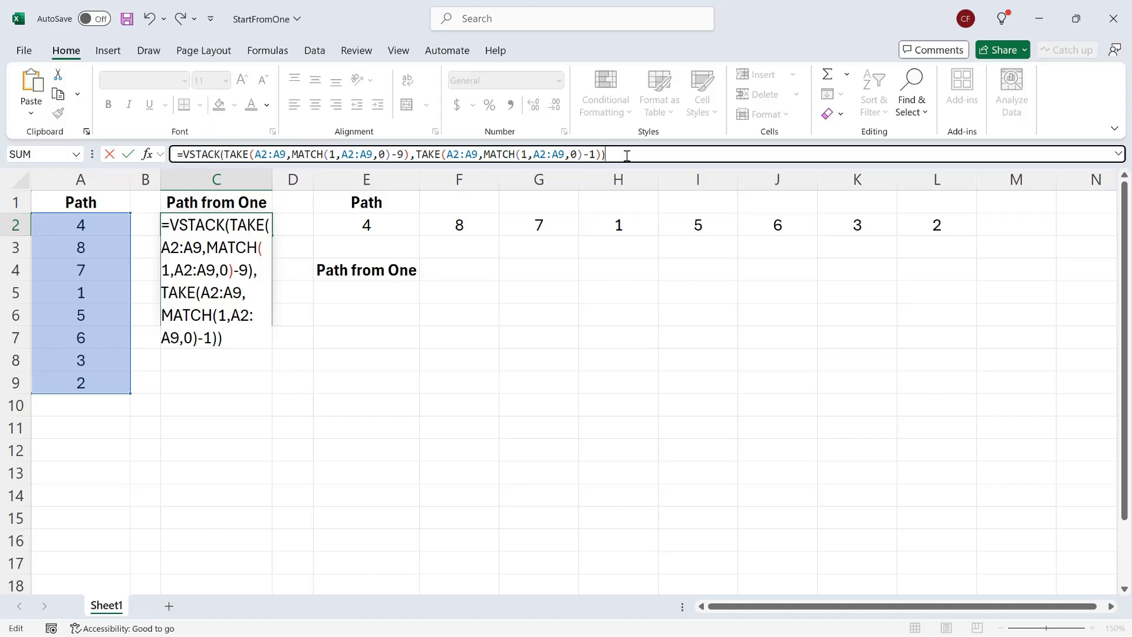
{"action": "key", "text": "Return"}
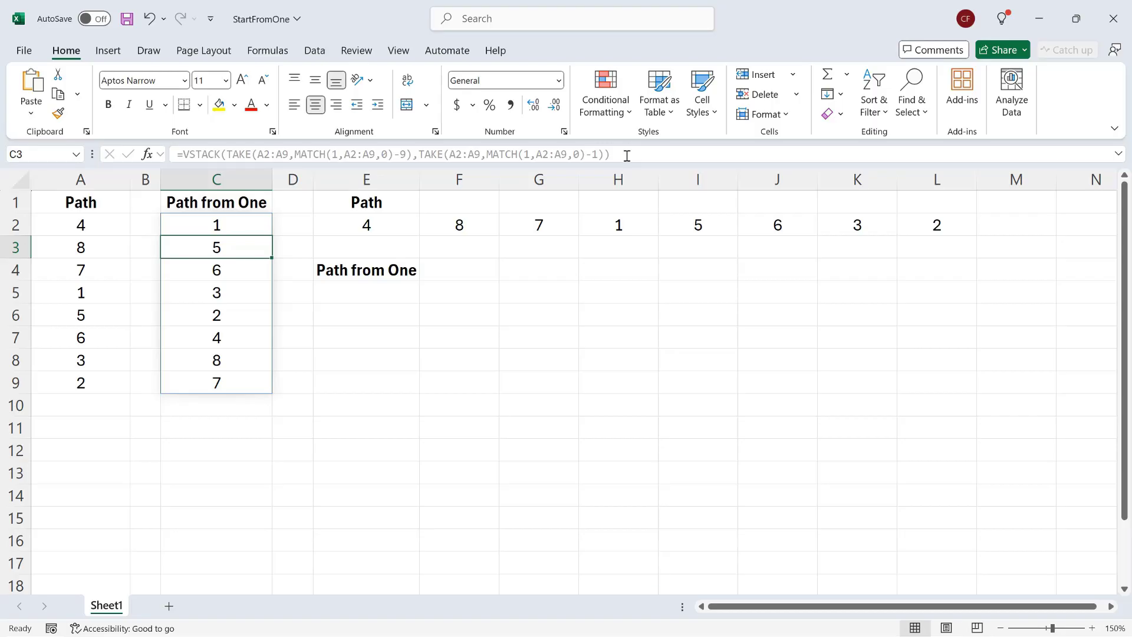
Begin an HSTACK formula in E5 with a nested TAKE over E2:L2, leaving its rows argument empty
{"action": "left_click", "coordinate": [363, 289]}
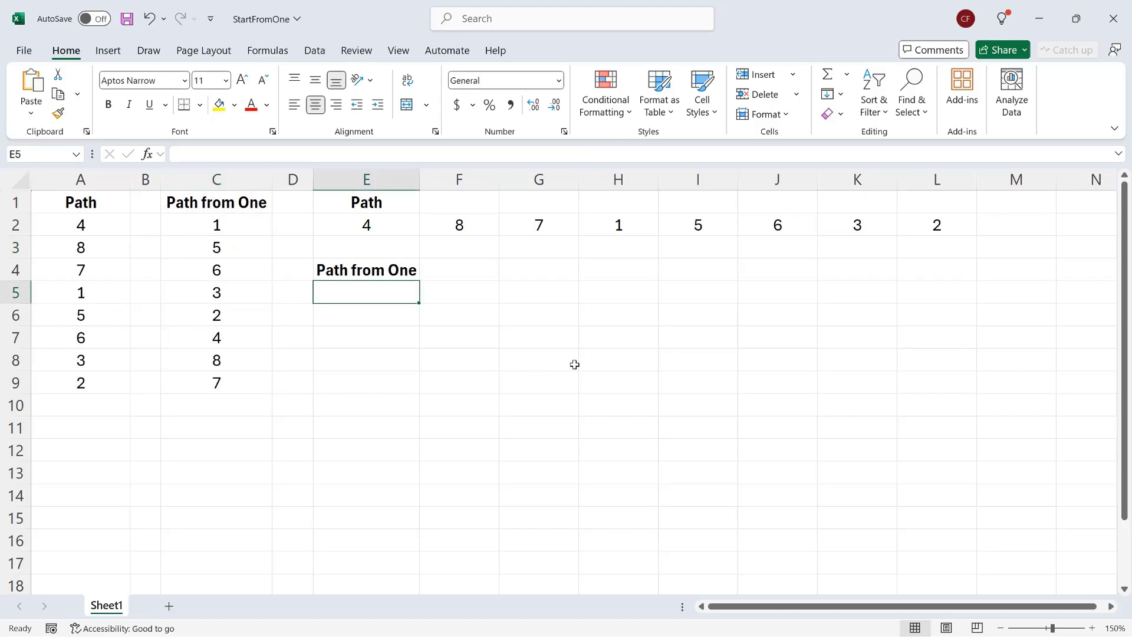
{"action": "type", "text": "=hs"}
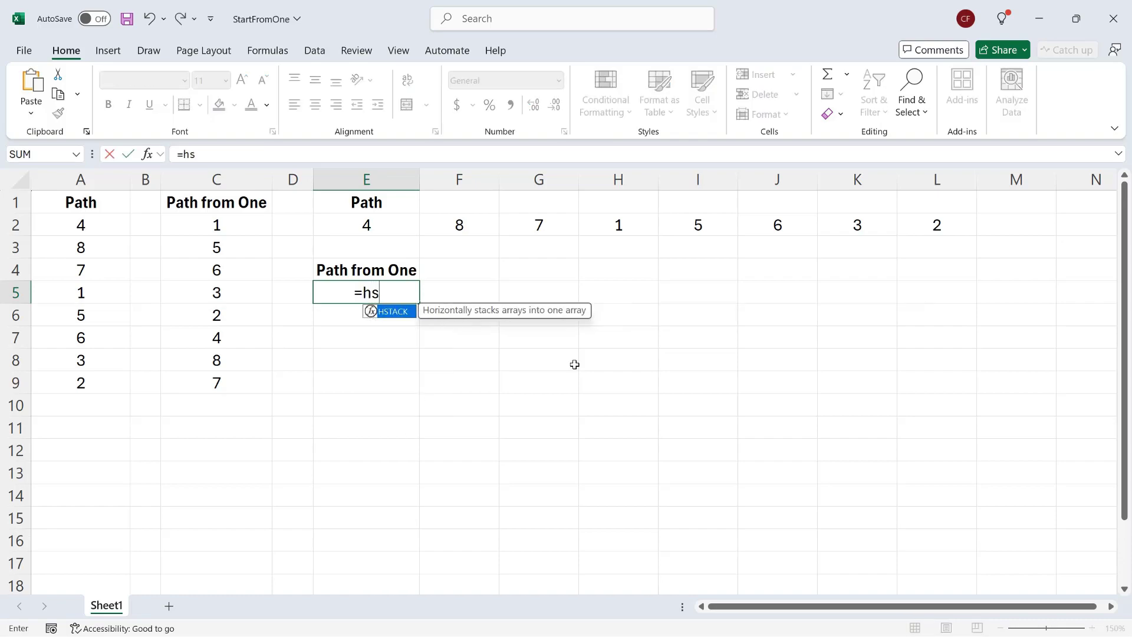
{"action": "key", "text": "Tab"}
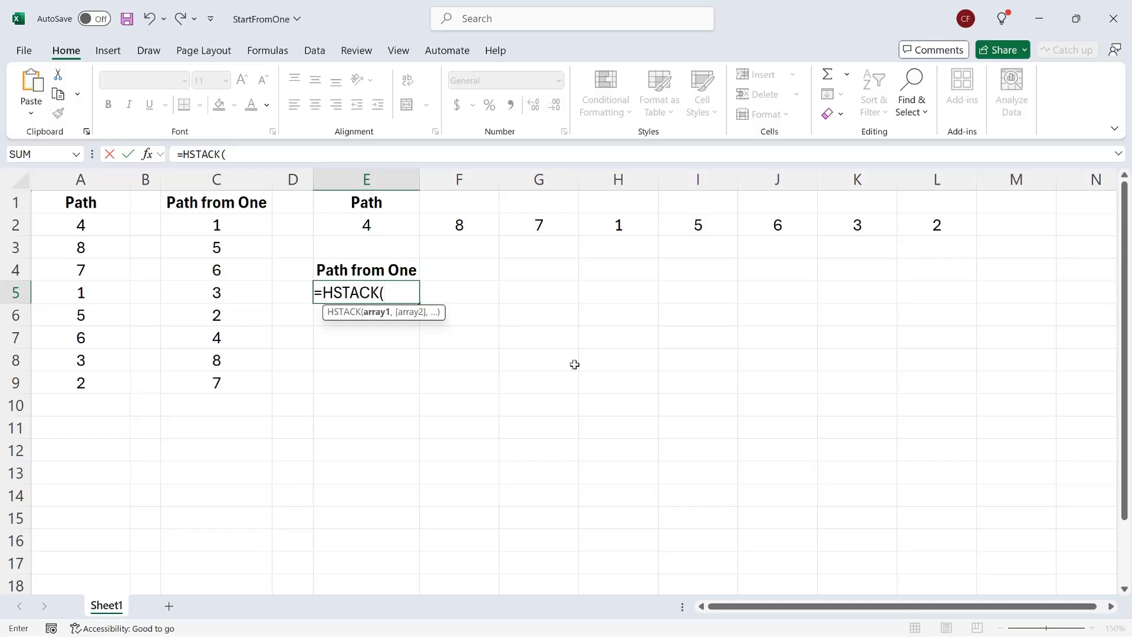
{"action": "type", "text": "Ta"}
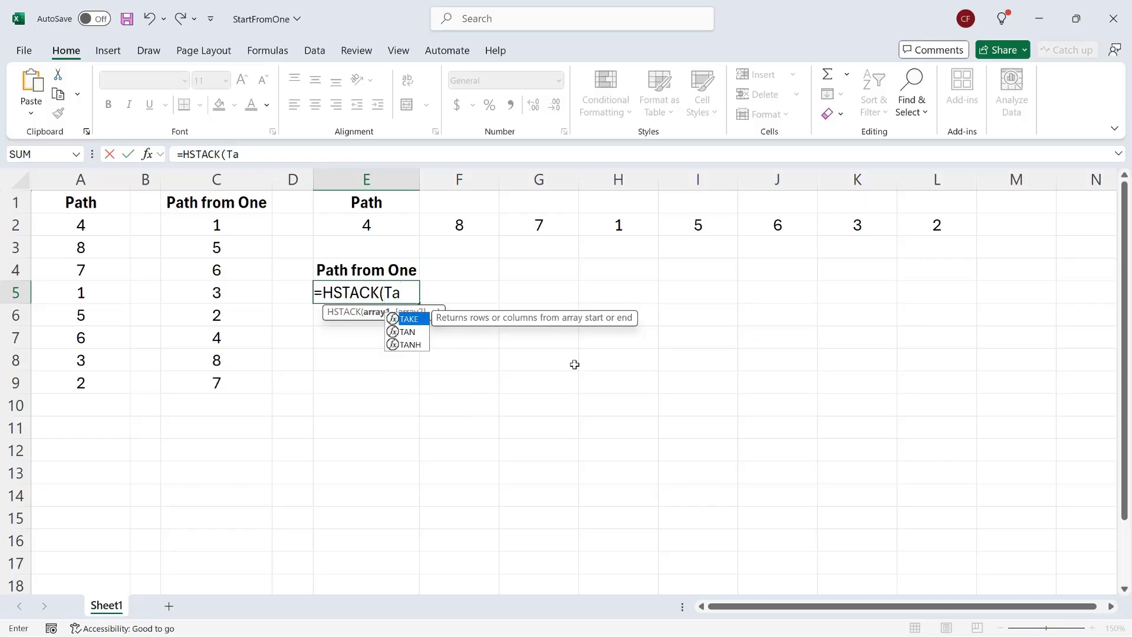
{"action": "key", "text": "Tab"}
{"action": "left_click_drag", "start_coordinate": [382, 223], "coordinate": [926, 224]}
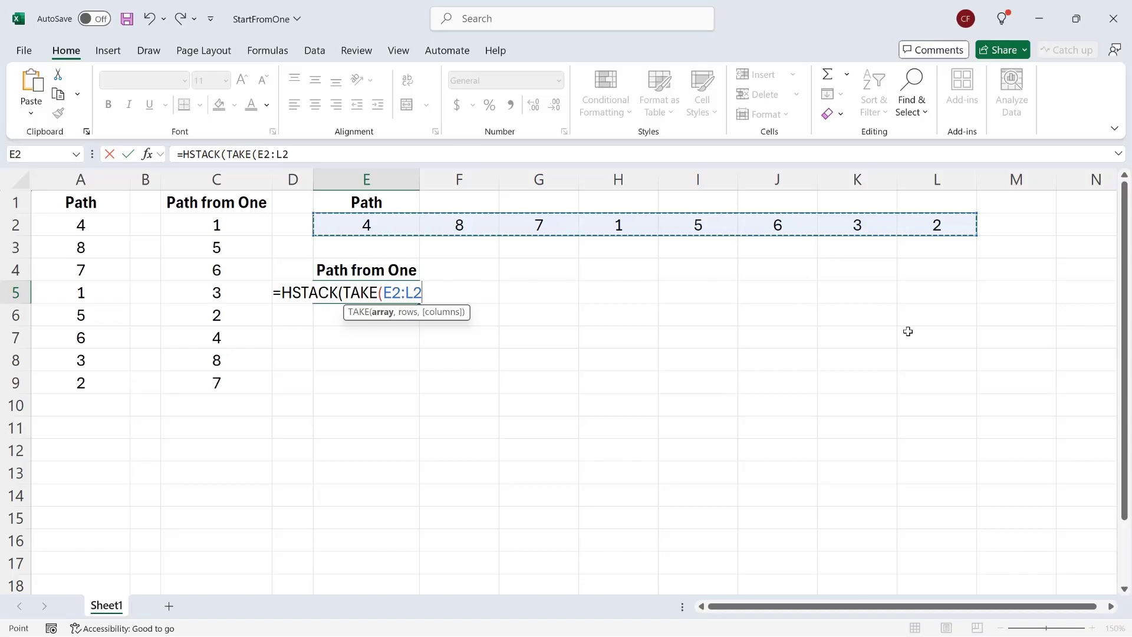
{"action": "type", "text": ","}
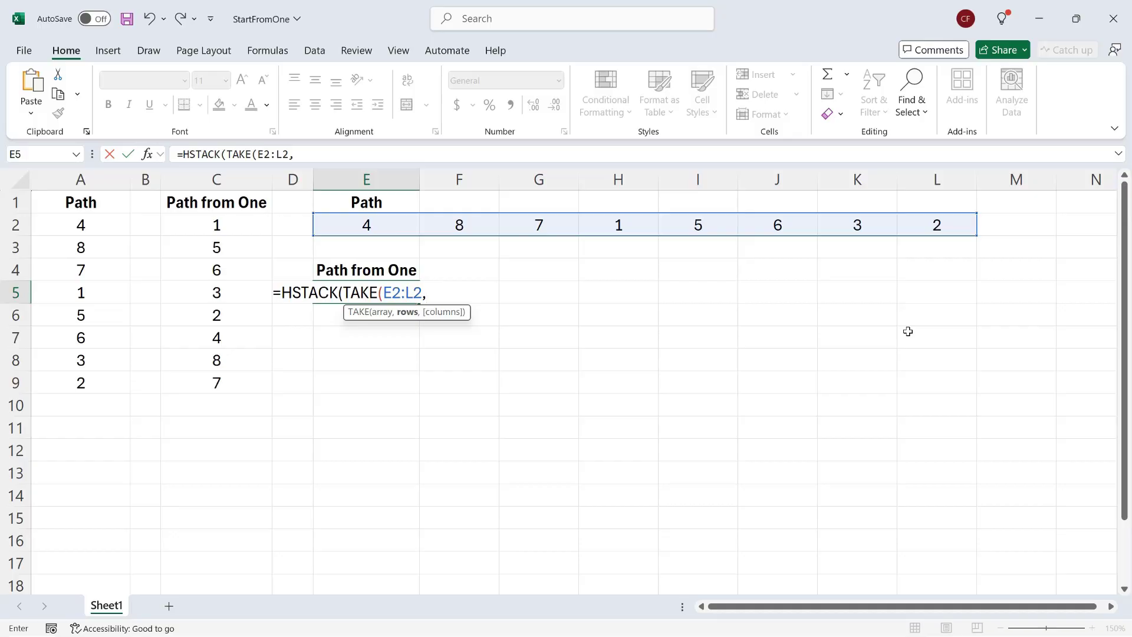
{"action": "type", "text": ","}
Complete the first TAKE in E5 with MATCH(1,E2:L2,0)-9 as its columns argument
{"action": "type", "text": "mat"}
{"action": "key", "text": "Tab"}
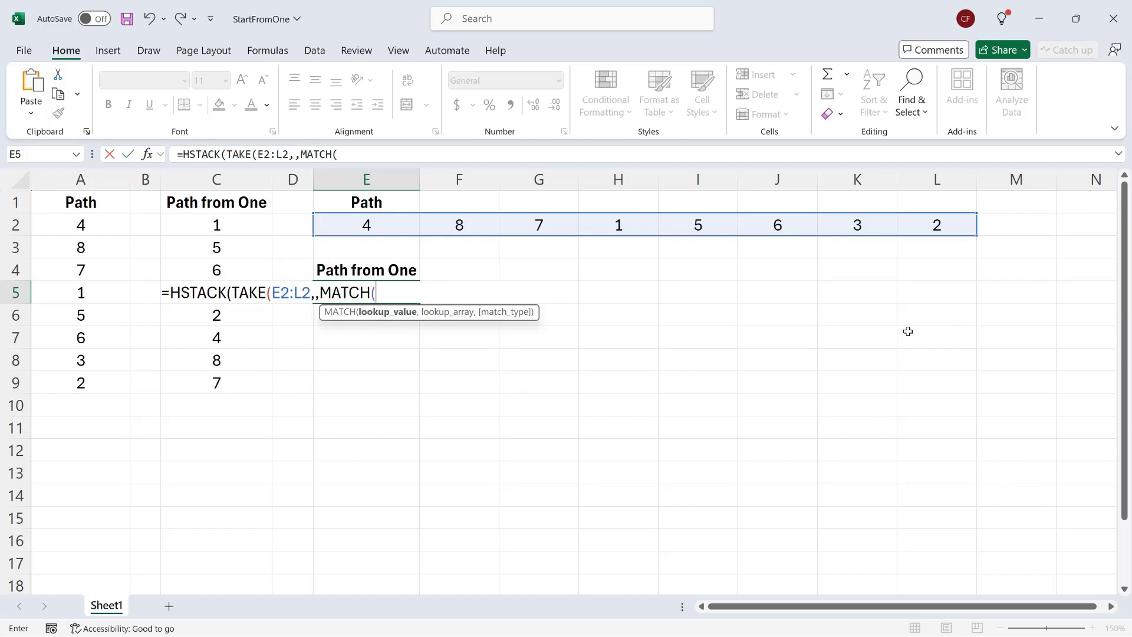
{"action": "type", "text": "1,"}
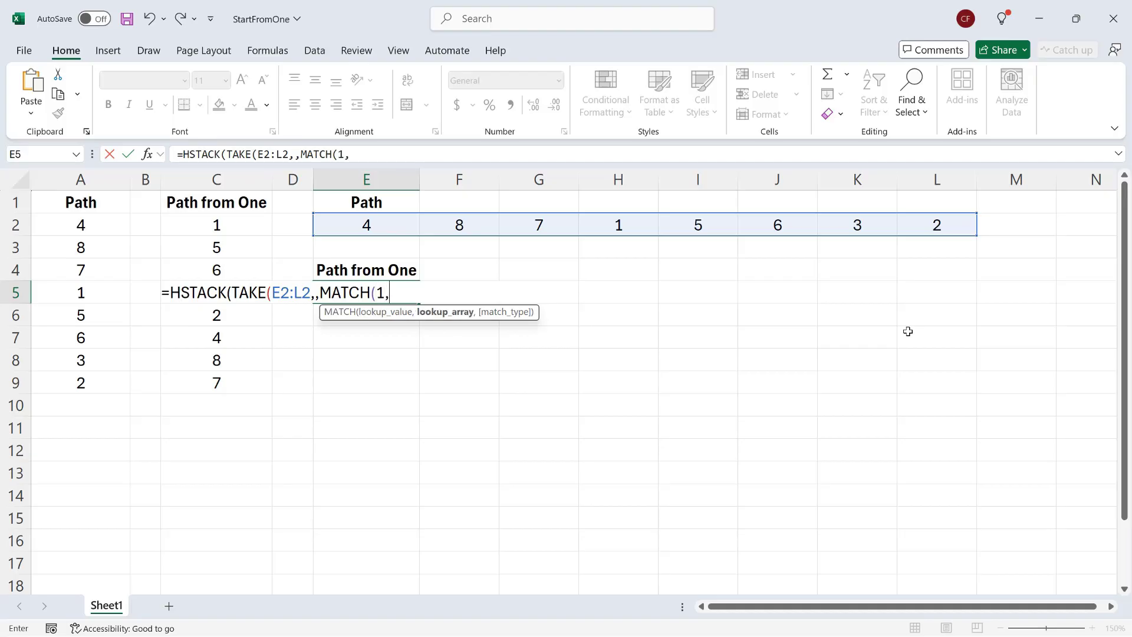
{"action": "type", "text": "E2:L"}
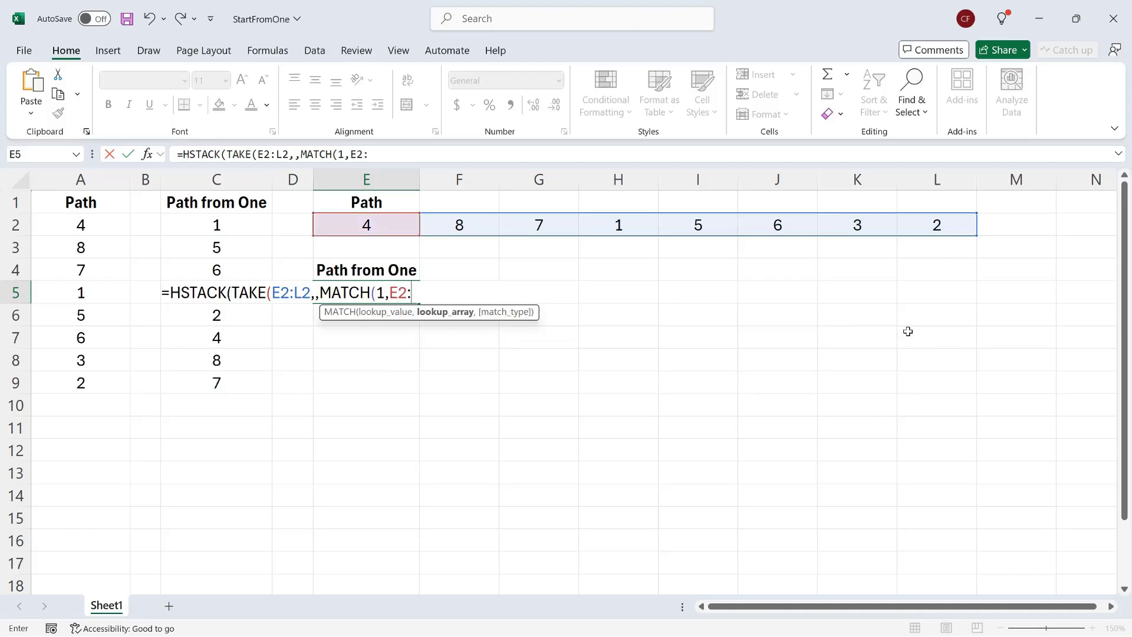
{"action": "type", "text": "2,"}
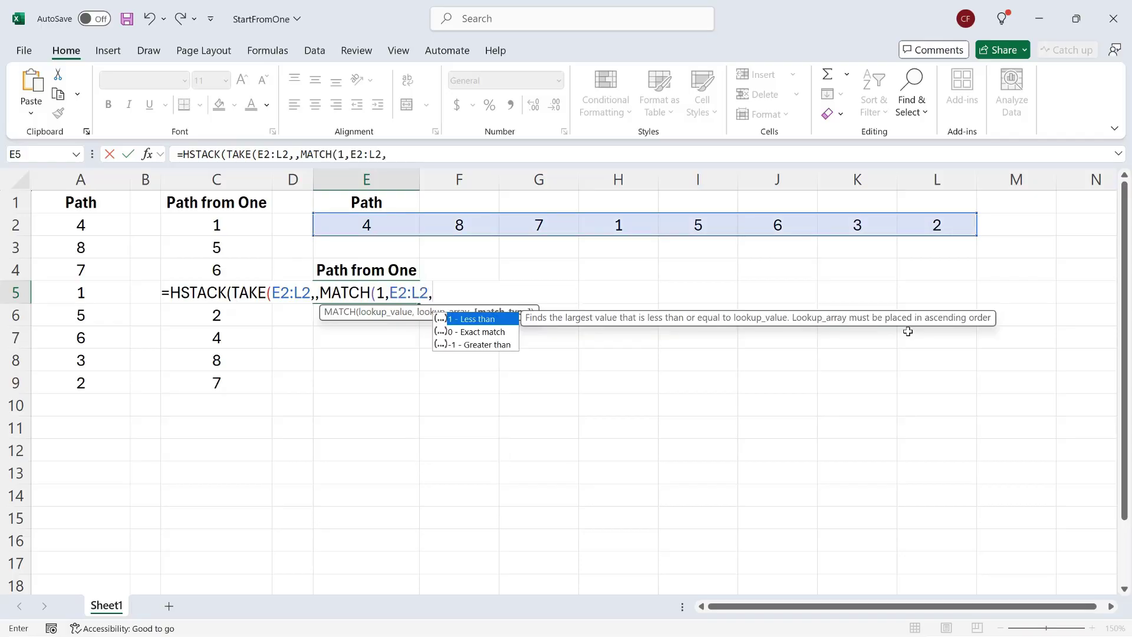
{"action": "type", "text": "0"}
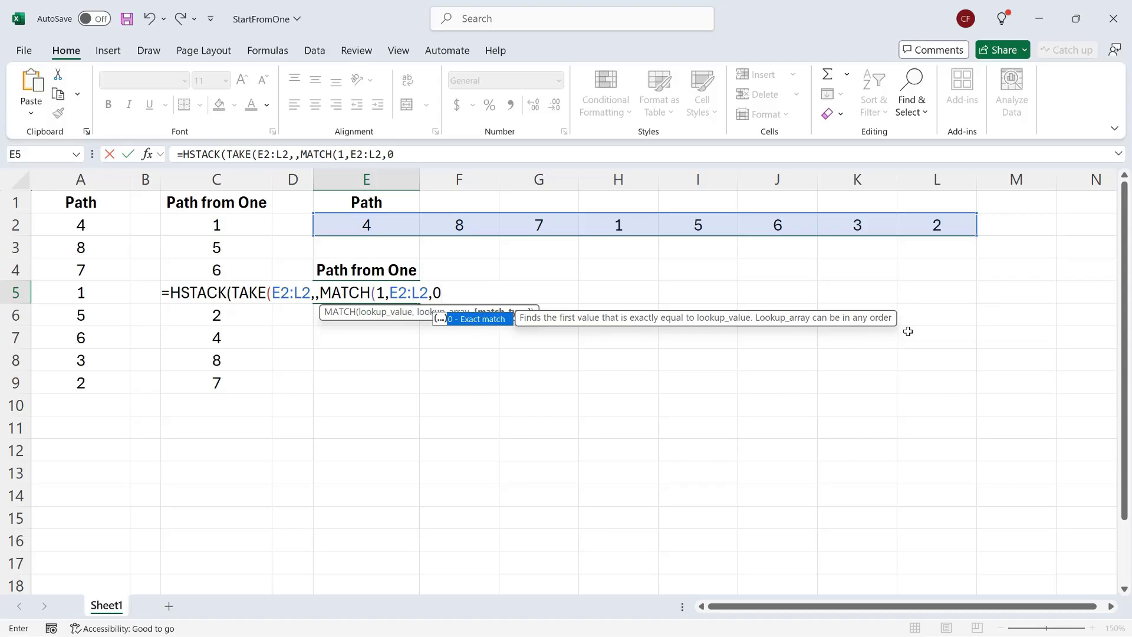
{"action": "type", "text": ")"}
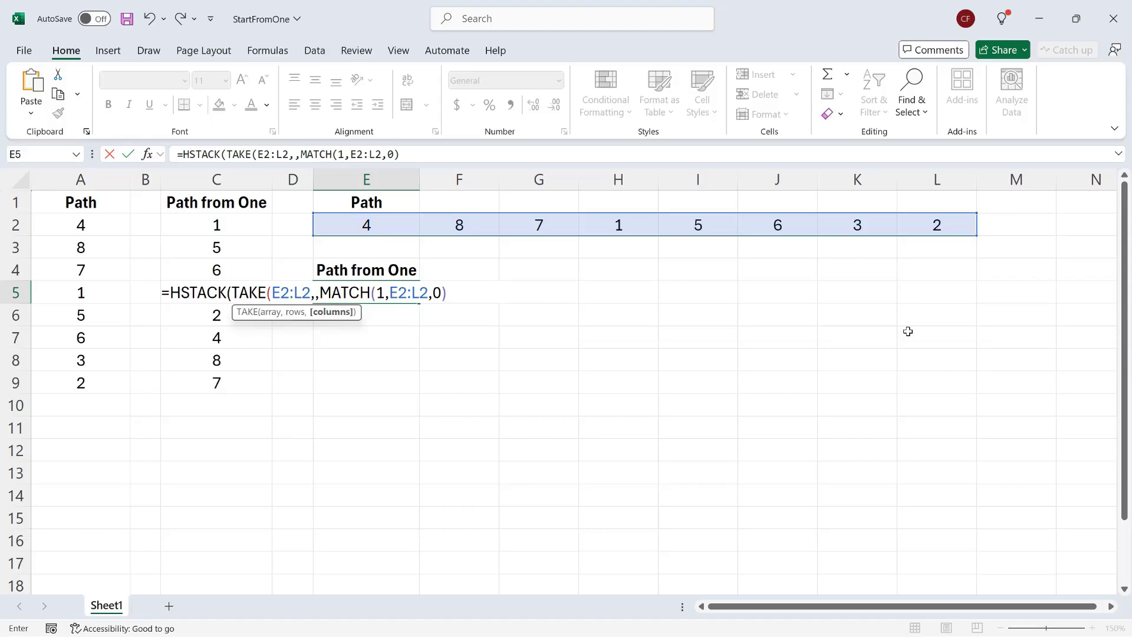
{"action": "type", "text": "-9"}
{"action": "type", "text": ")"}
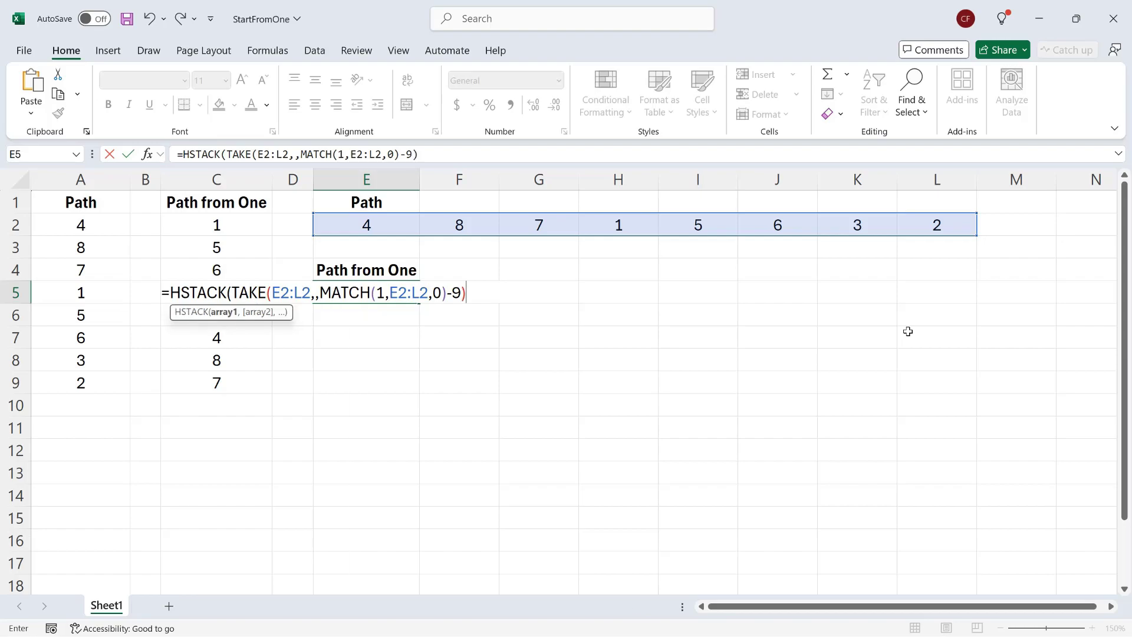
Add TAKE(E2:L2,,MATCH(1,E2:L2,0)-1) as the second HSTACK array in E5 and enter the finished formula
{"action": "type", "text": ","}
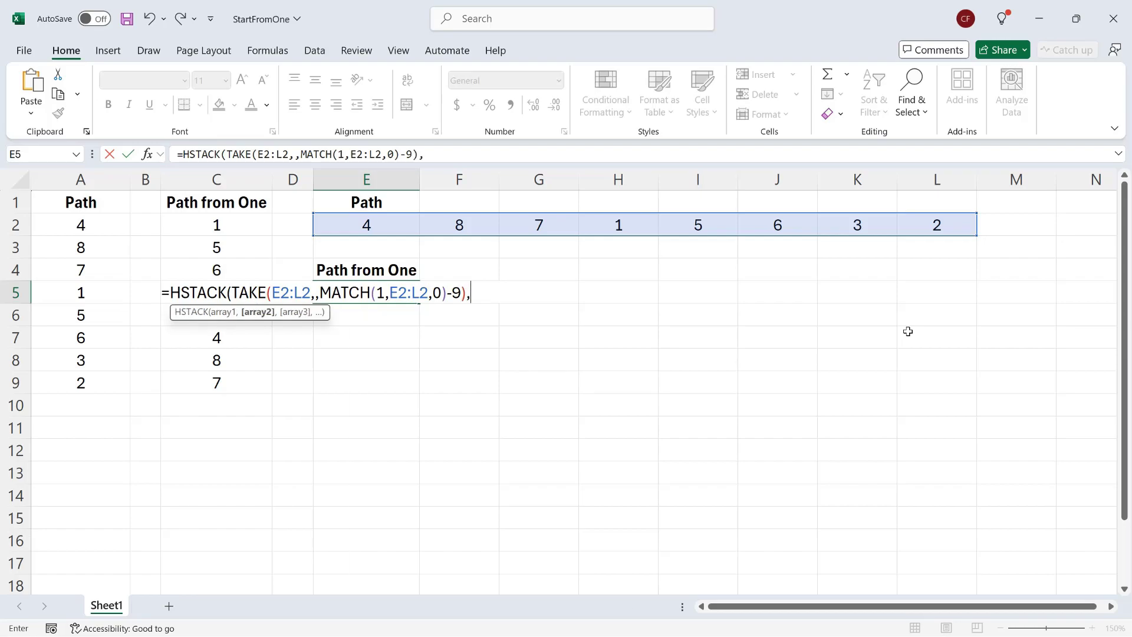
{"action": "type", "text": "take"}
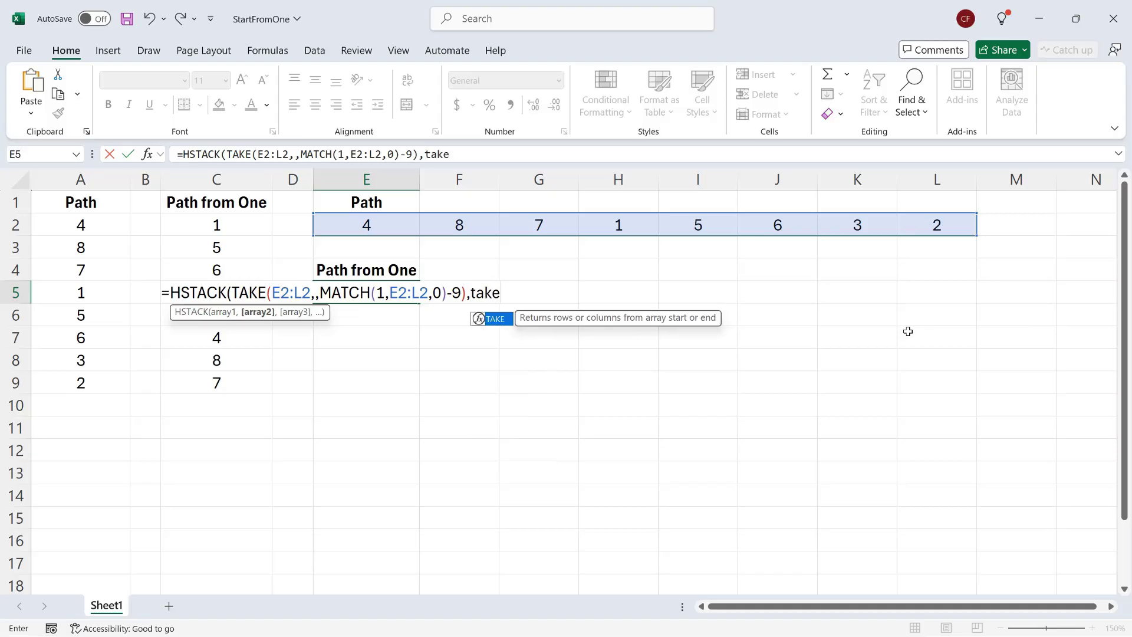
{"action": "key", "text": "Tab"}
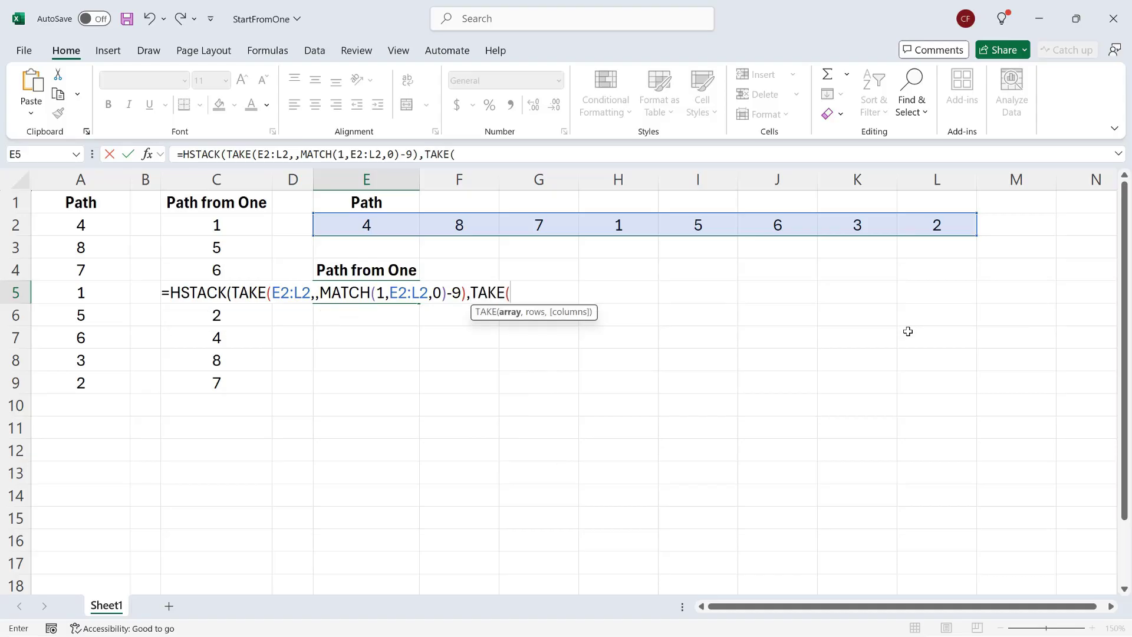
{"action": "type", "text": "E2:l2"}
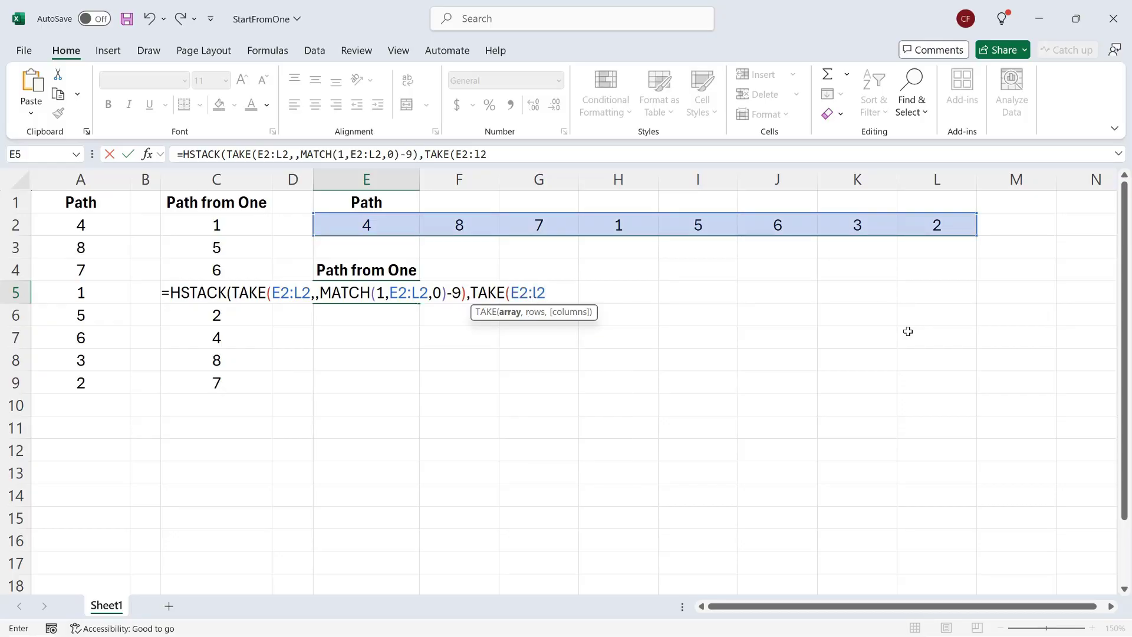
{"action": "type", "text": ",,match"}
{"action": "key", "text": "Tab"}
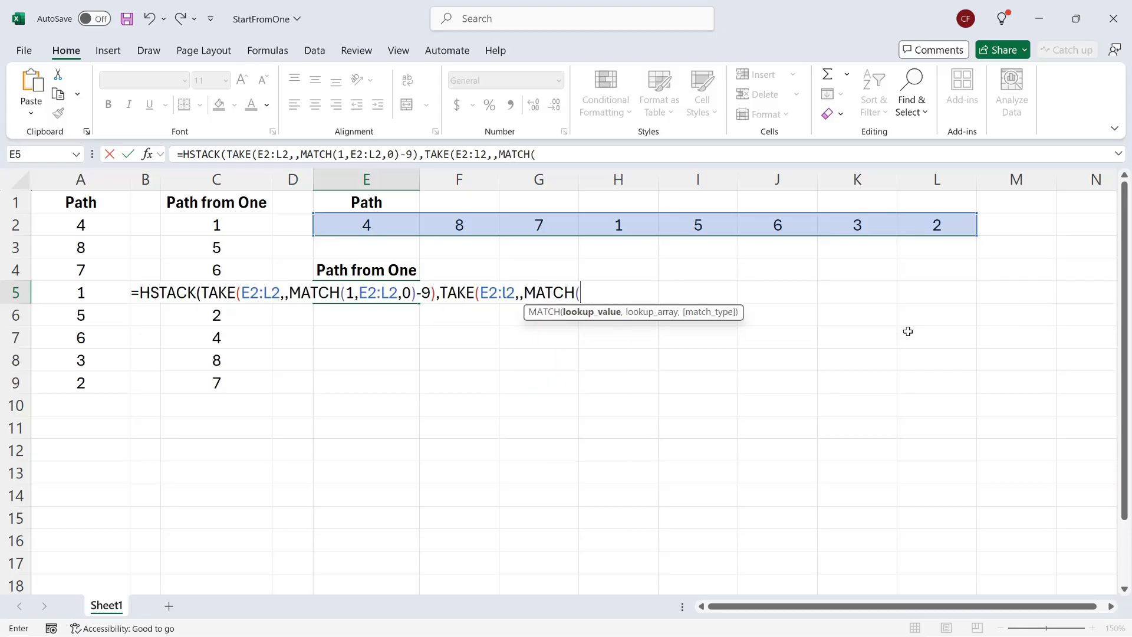
{"action": "type", "text": "1,"}
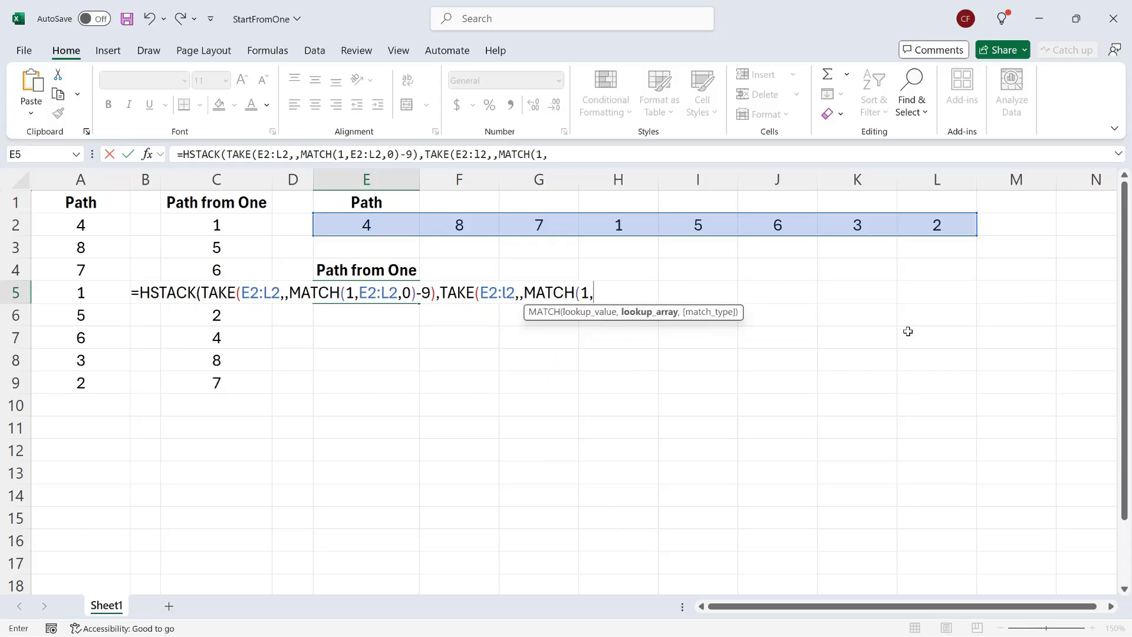
{"action": "type", "text": "e2:l2"}
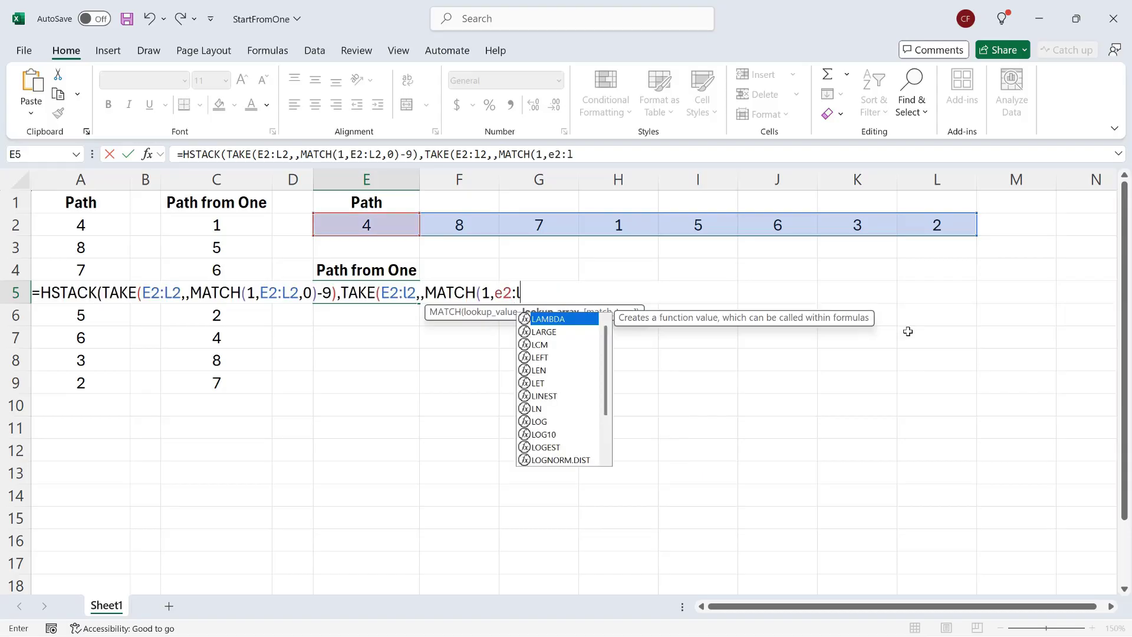
{"action": "type", "text": ",0"}
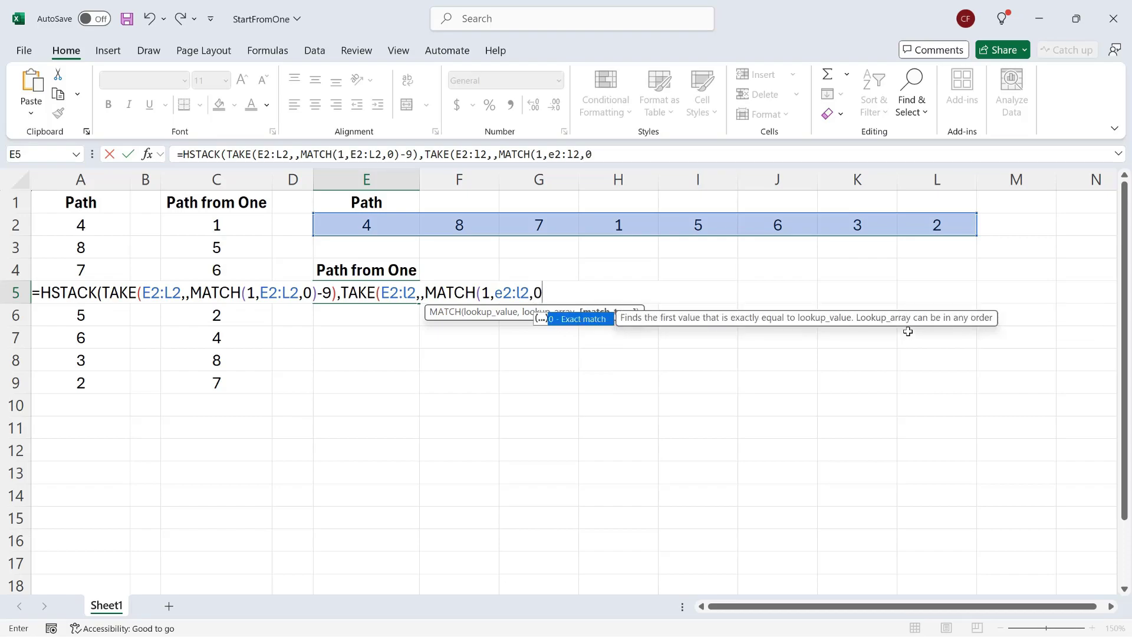
{"action": "type", "text": ")"}
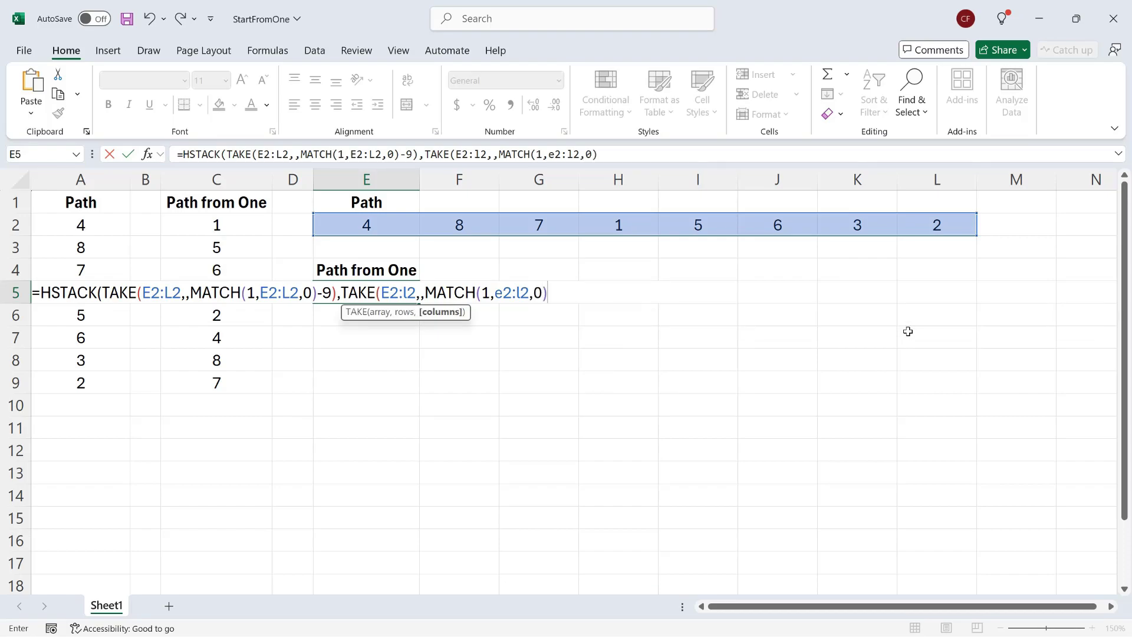
{"action": "type", "text": "-1))"}
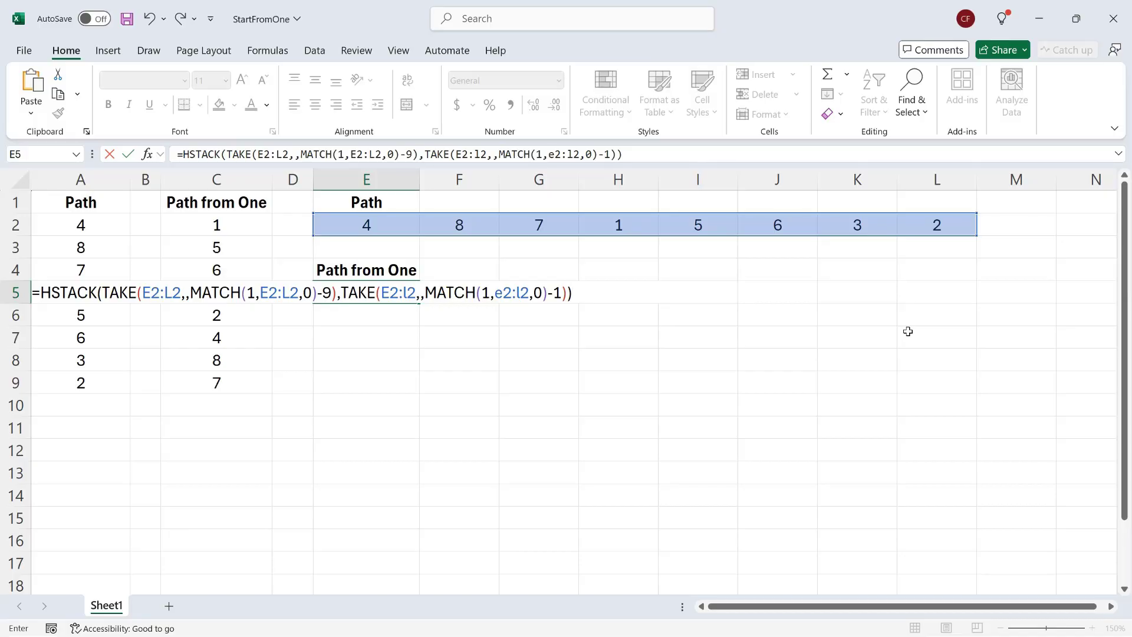
{"action": "key", "text": "Return"}
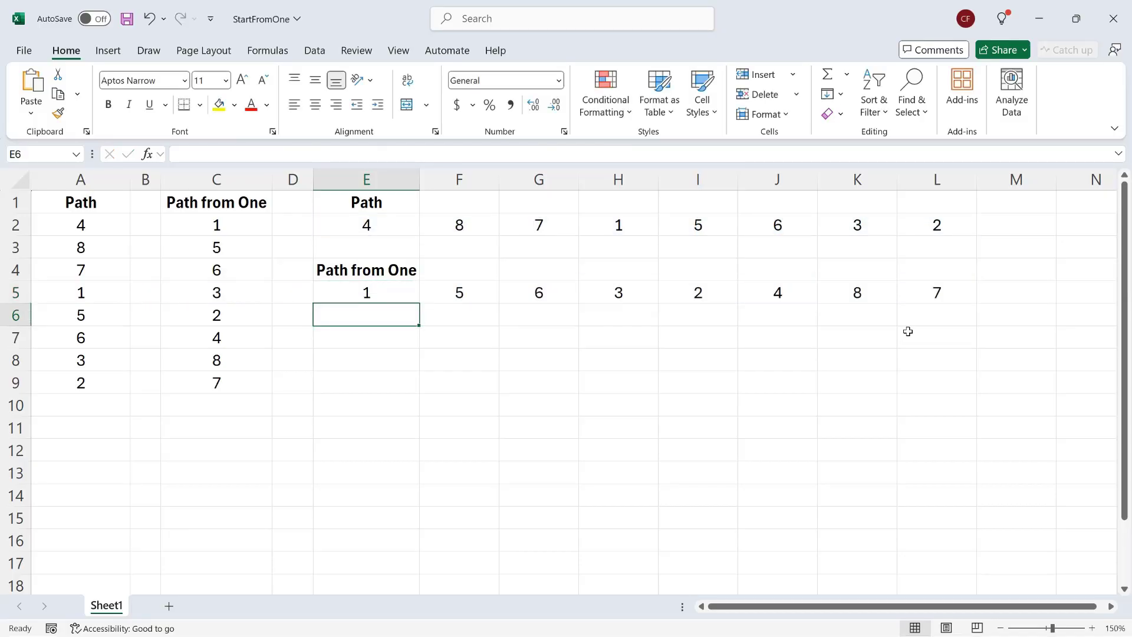